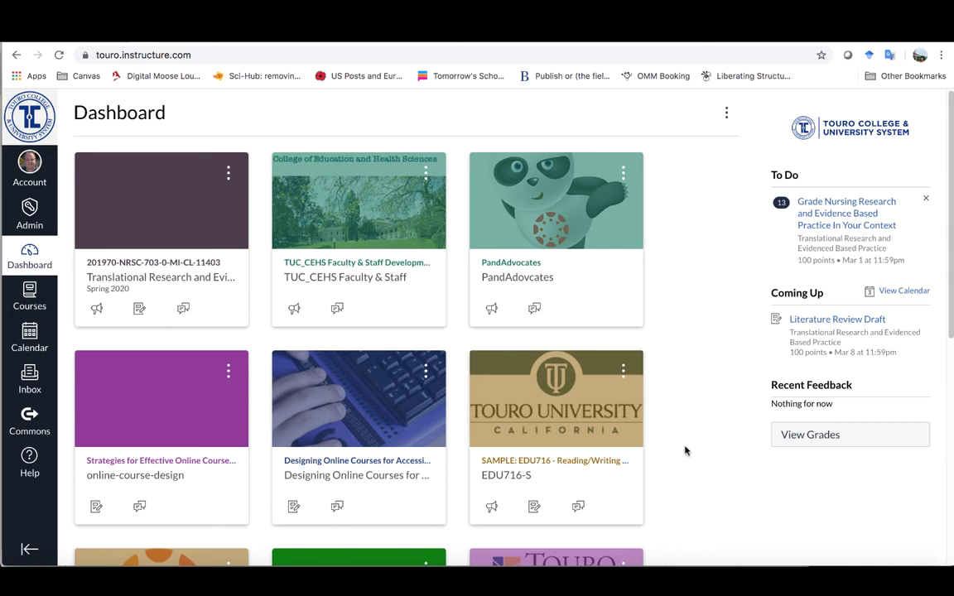
Open the SAMPLE: EDU716 course from the Canvas dashboard
click(563, 464)
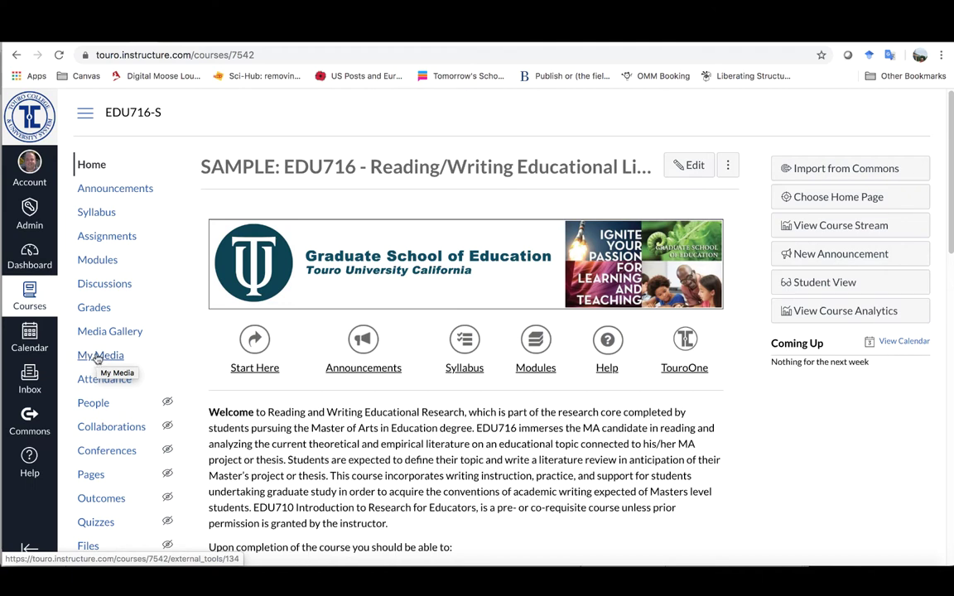
Go to the course's My Media library and browse its videos
click(97, 356)
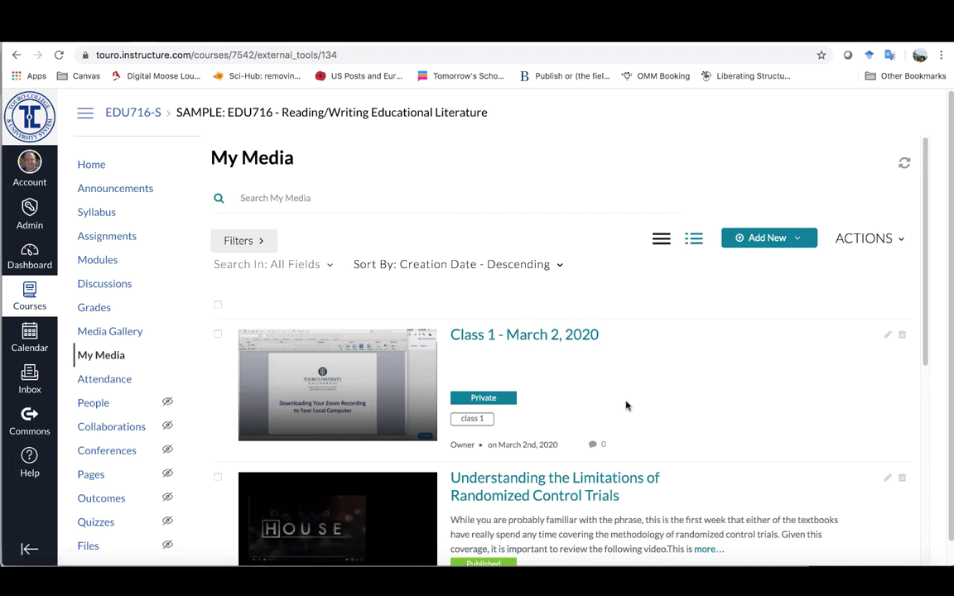
scroll(583, 427, down, 5)
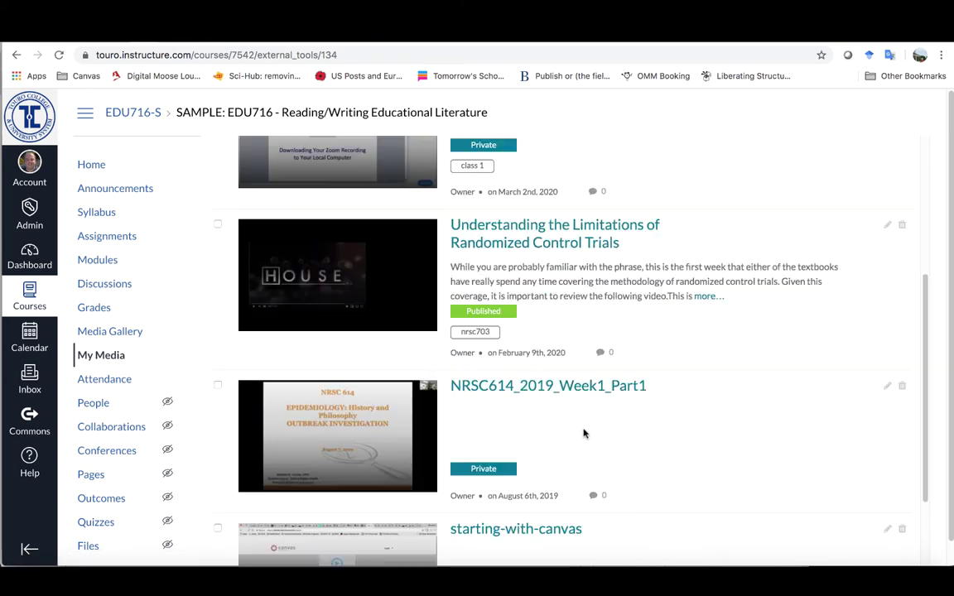
scroll(583, 432, down, 3)
scroll(583, 430, up, 6)
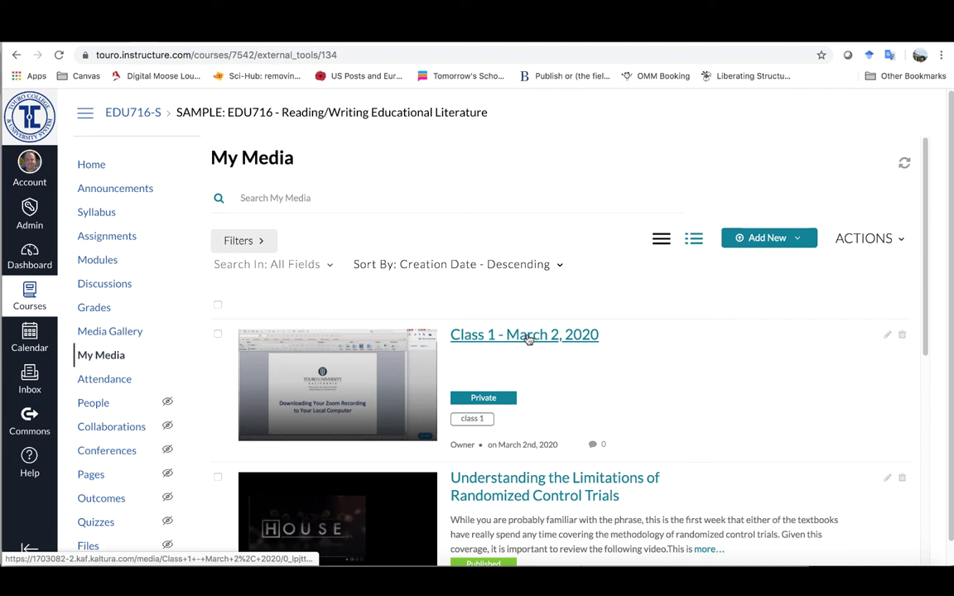
Open the Class 1 - March 2, 2020 video and show its ACTIONS menu
click(525, 340)
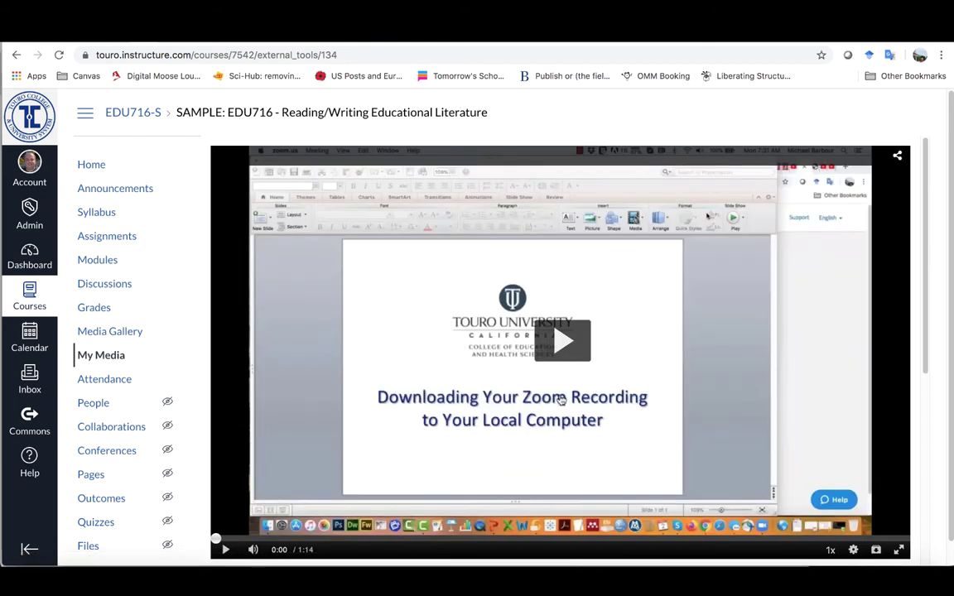
scroll(586, 447, down, 2)
scroll(560, 348, down, 3)
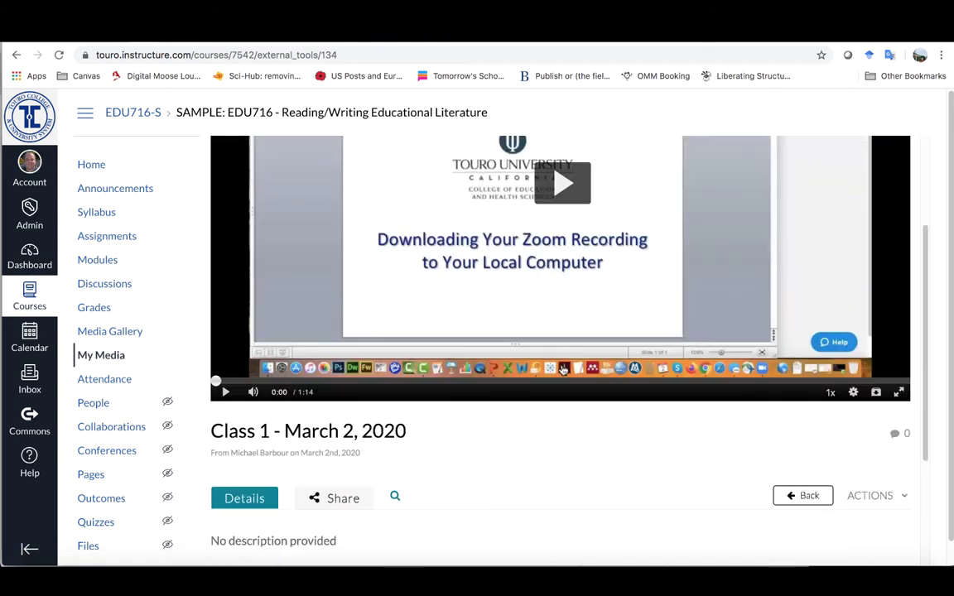
scroll(561, 370, down, 2)
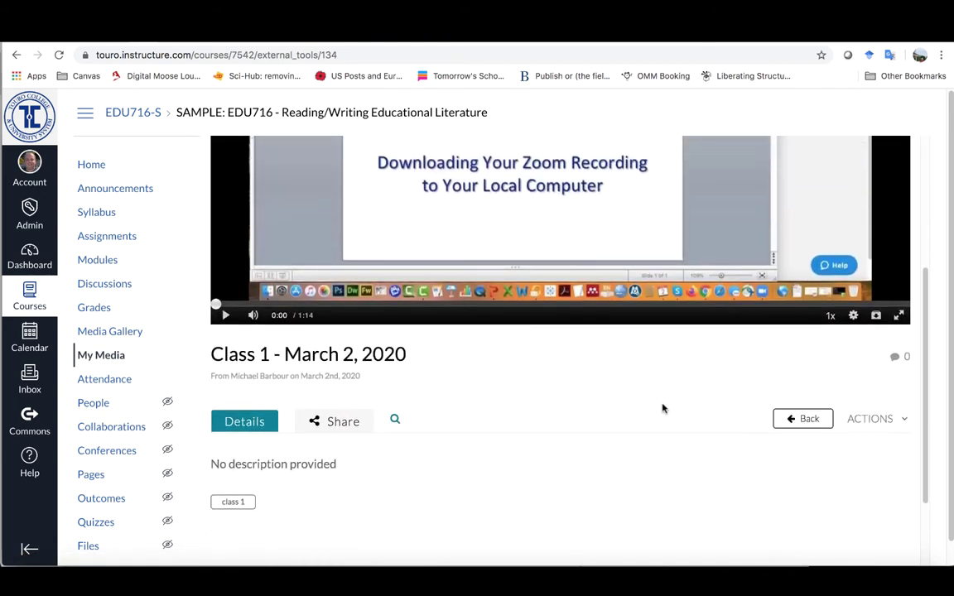
click(899, 423)
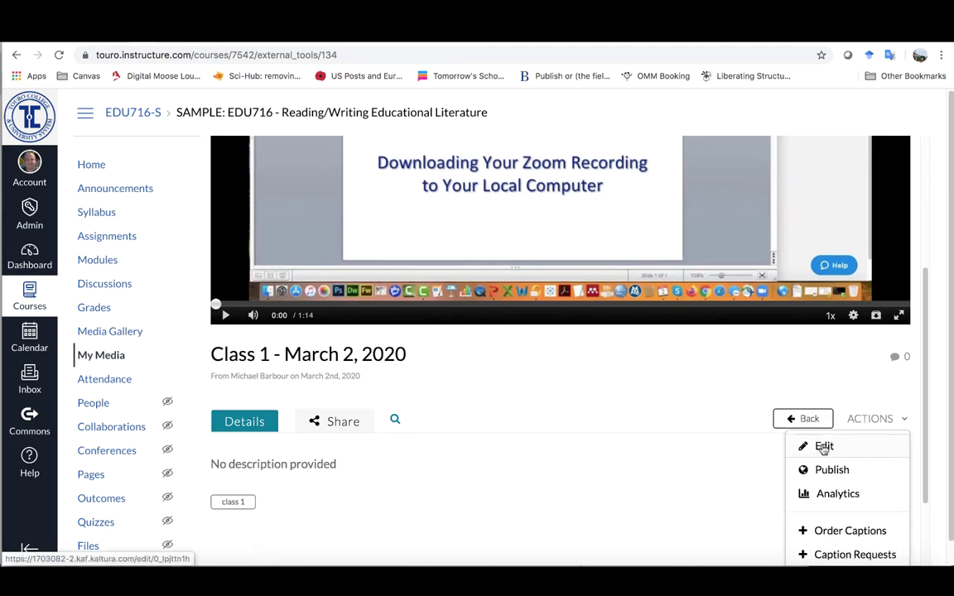
Open the Class 1 video's edit page and review its Details, Options and Collaboration tabs
click(823, 447)
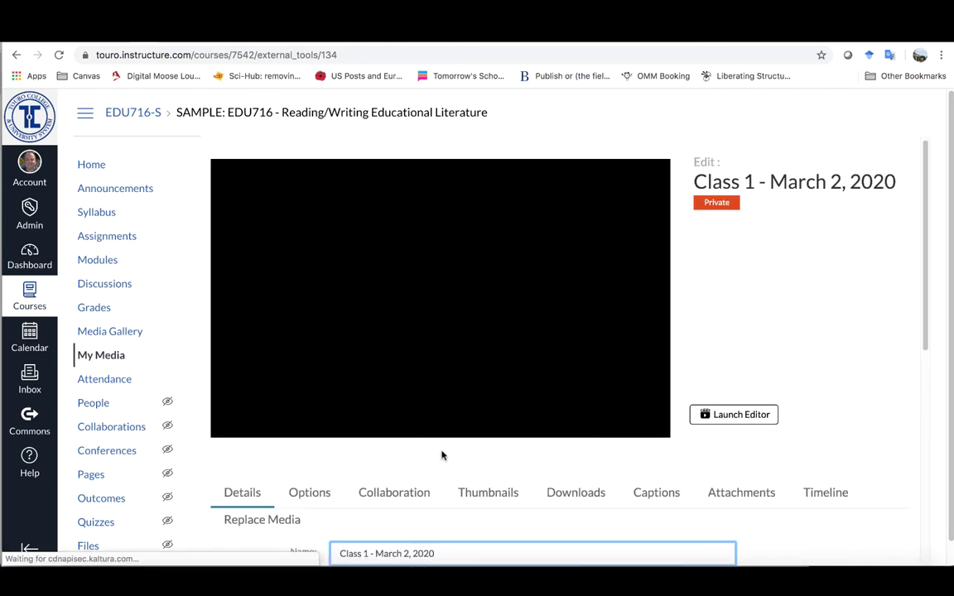
scroll(447, 451, down, 3)
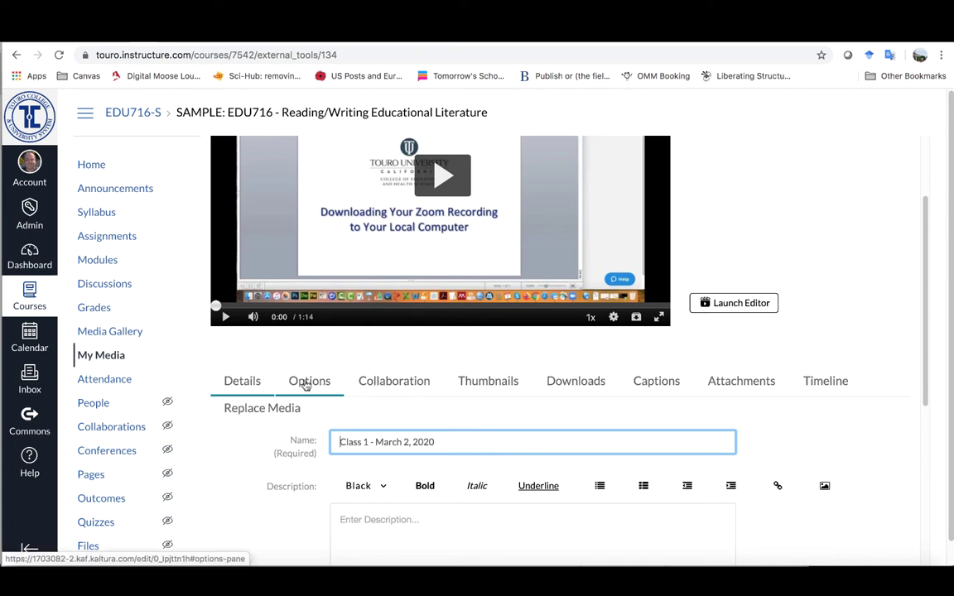
scroll(400, 436, down, 2)
scroll(418, 480, down, 1)
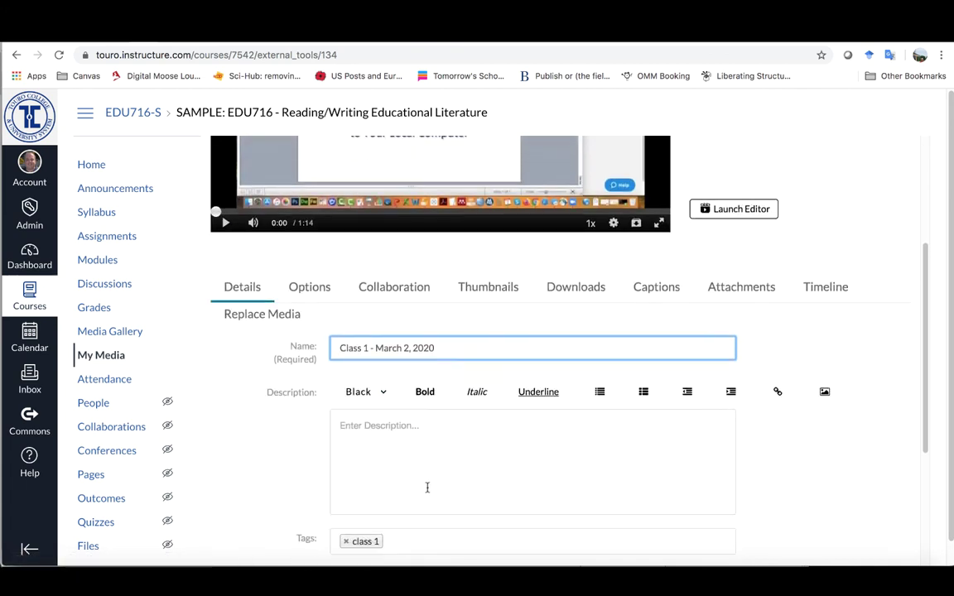
click(310, 294)
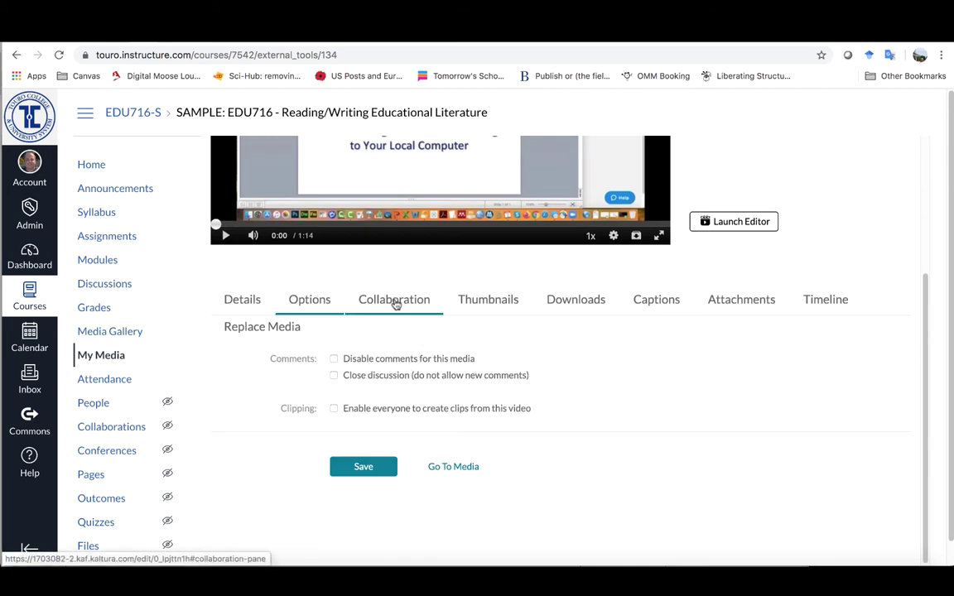
click(395, 302)
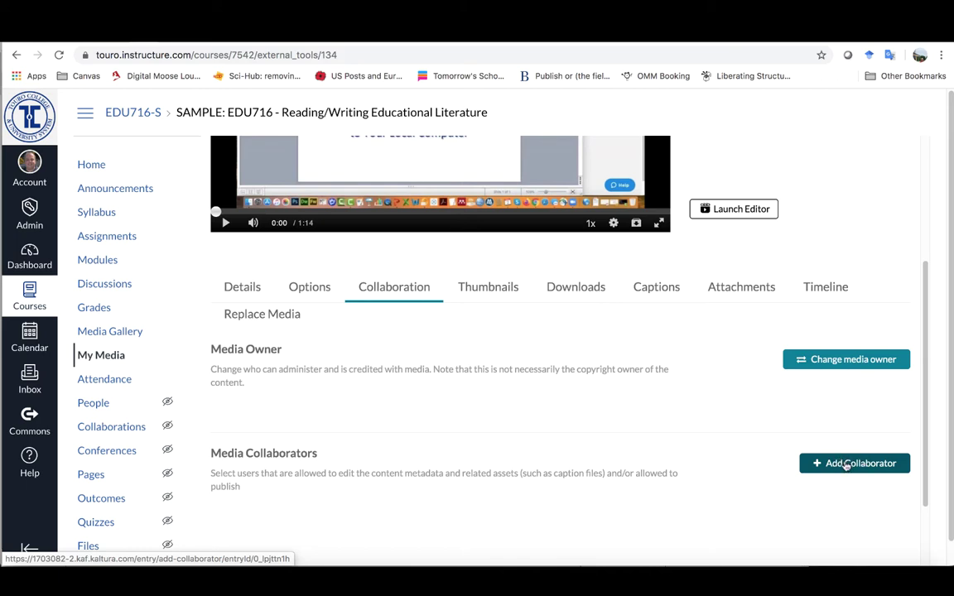
Review the Thumbnails, Downloads, Captions and Attachments tabs, then show the chapter Timeline
click(485, 288)
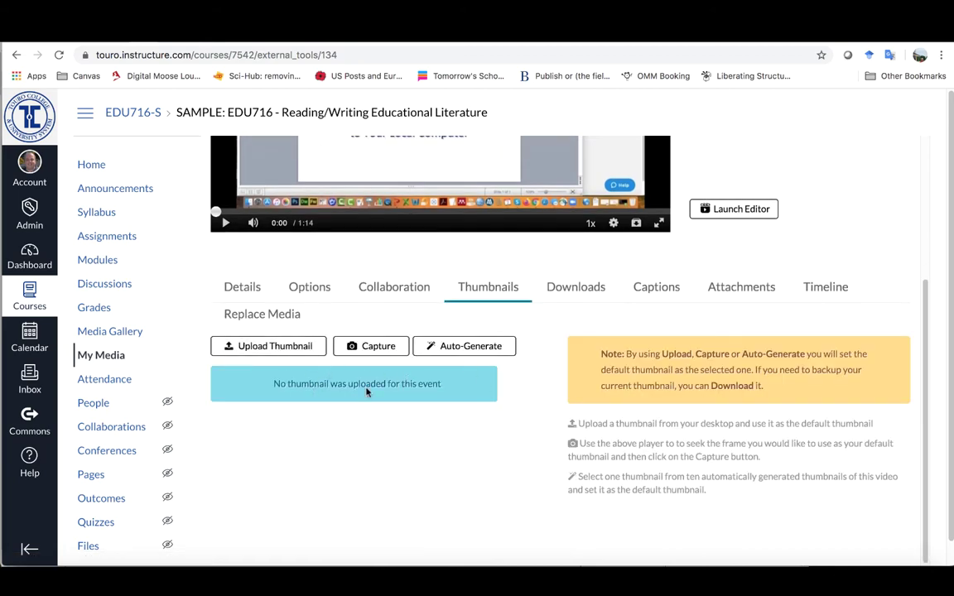
scroll(382, 386, up, 3)
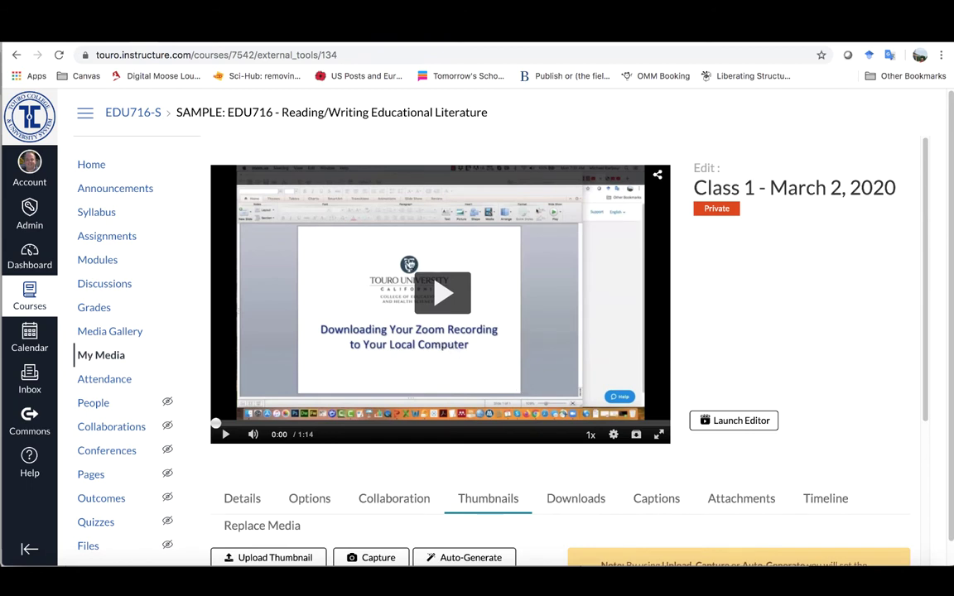
scroll(497, 368, down, 1)
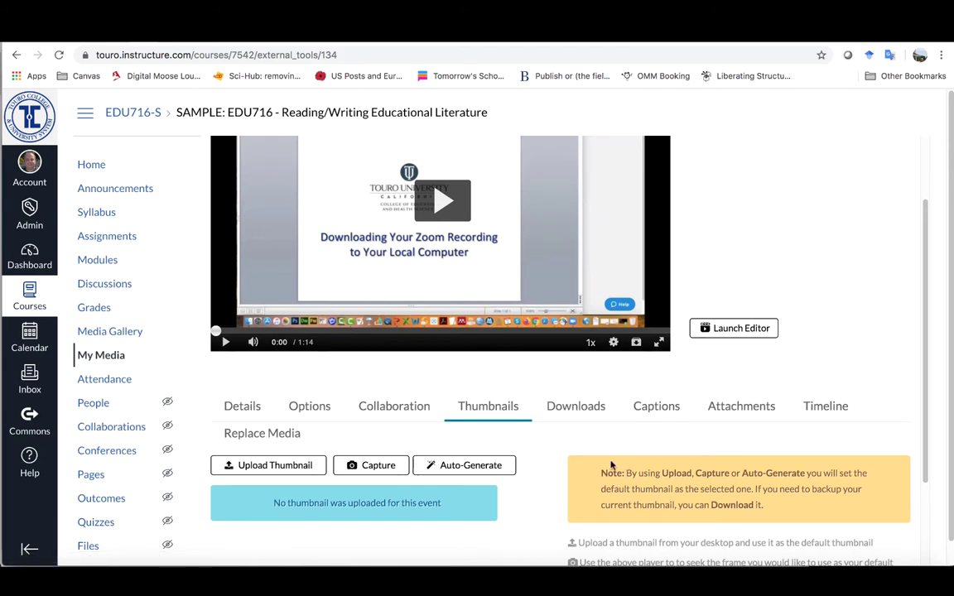
click(576, 407)
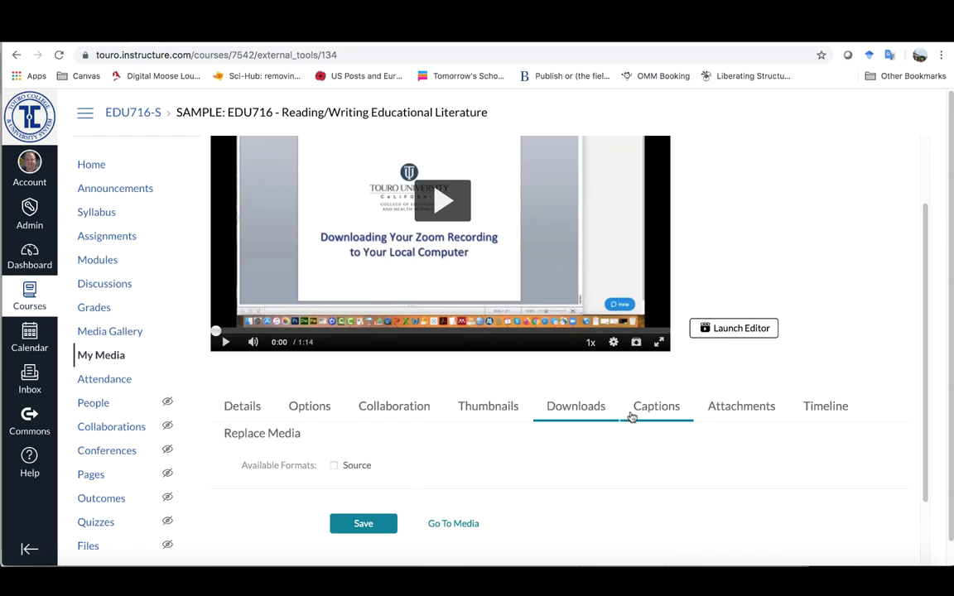
click(656, 408)
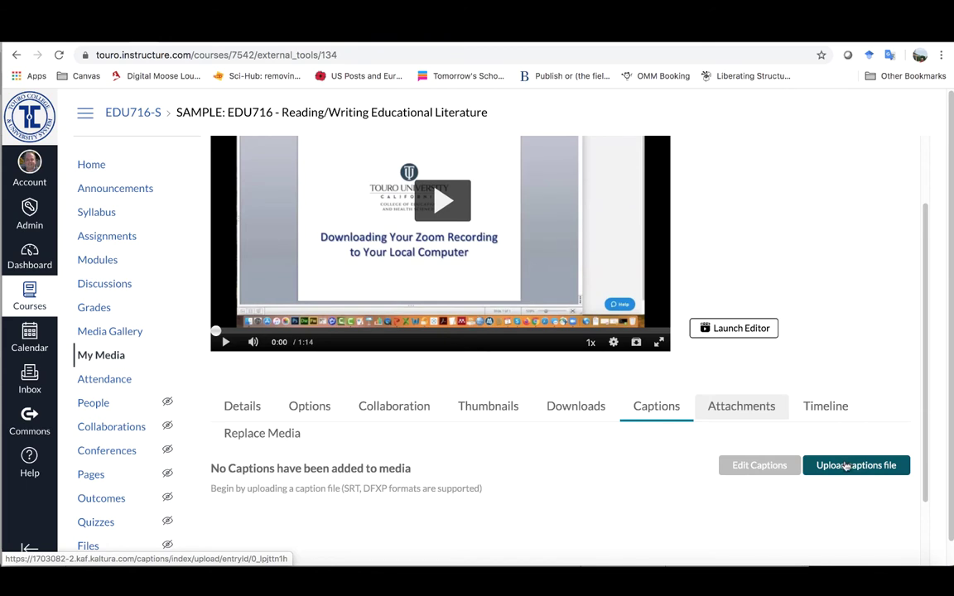
click(745, 407)
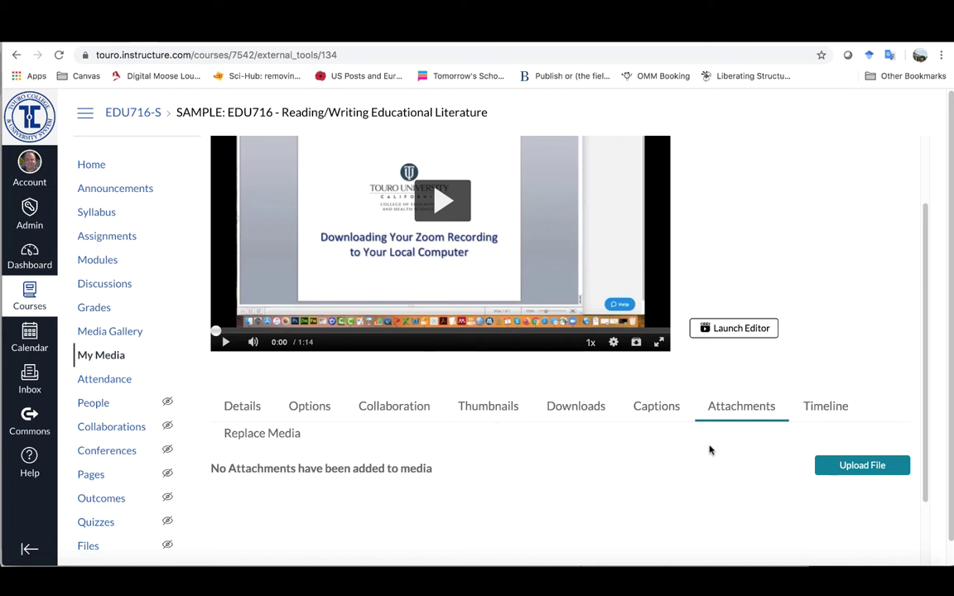
click(841, 411)
scroll(650, 470, down, 3)
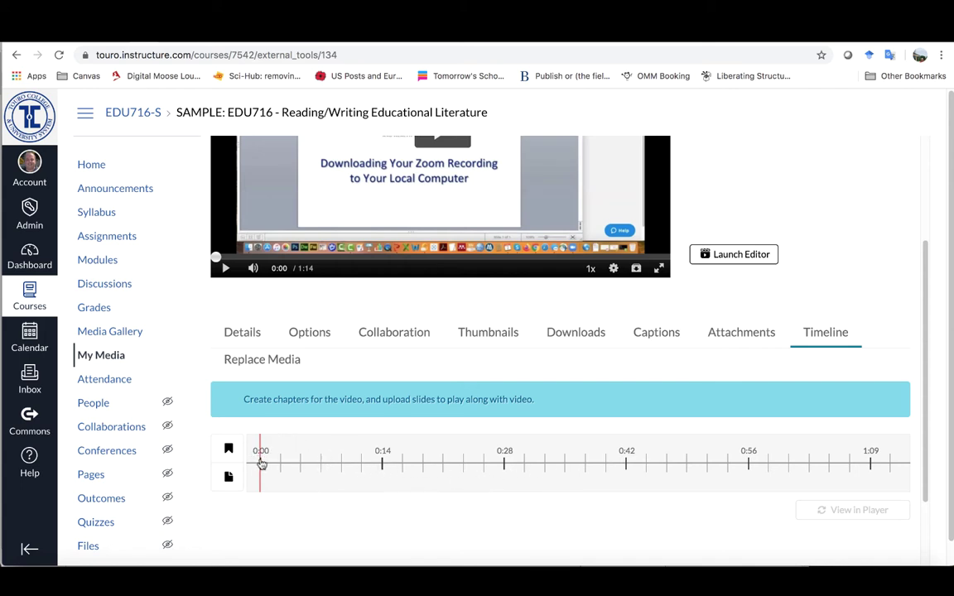
Move the Class 1 video to about 0:31 on the Timeline ruler
click(540, 463)
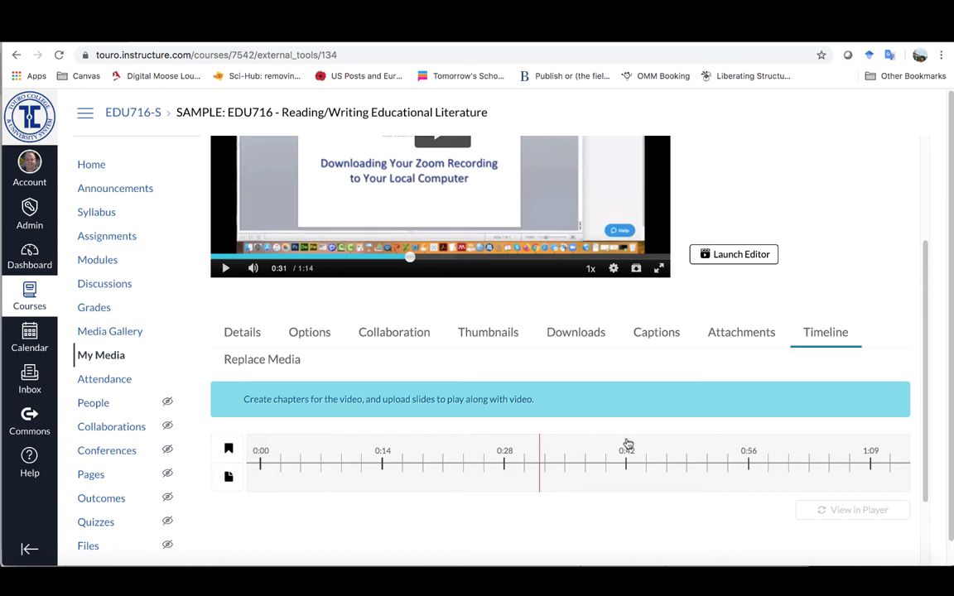
scroll(786, 300, up, 4)
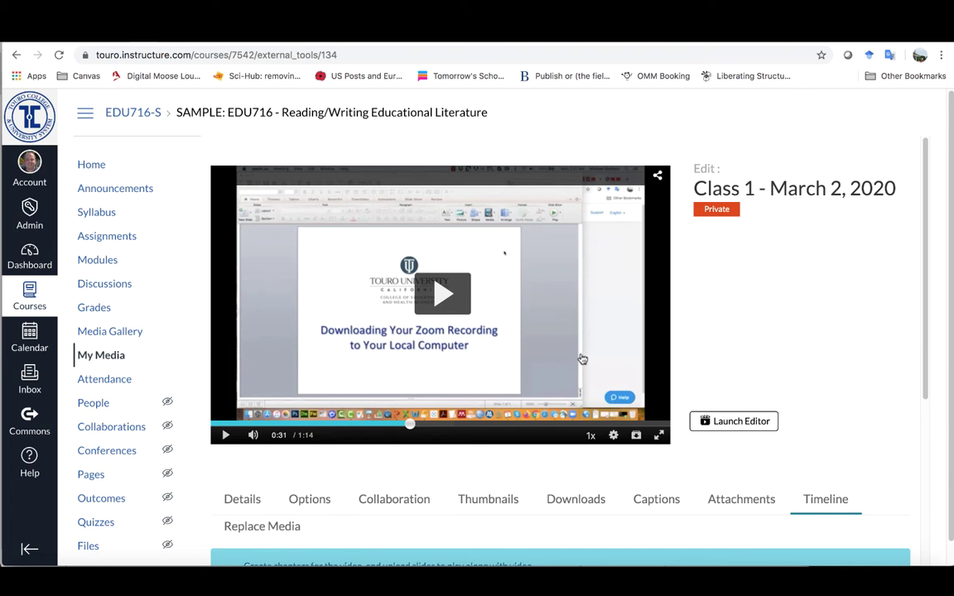
Launch the Class 1 video in the Kaltura Video Editor
click(732, 422)
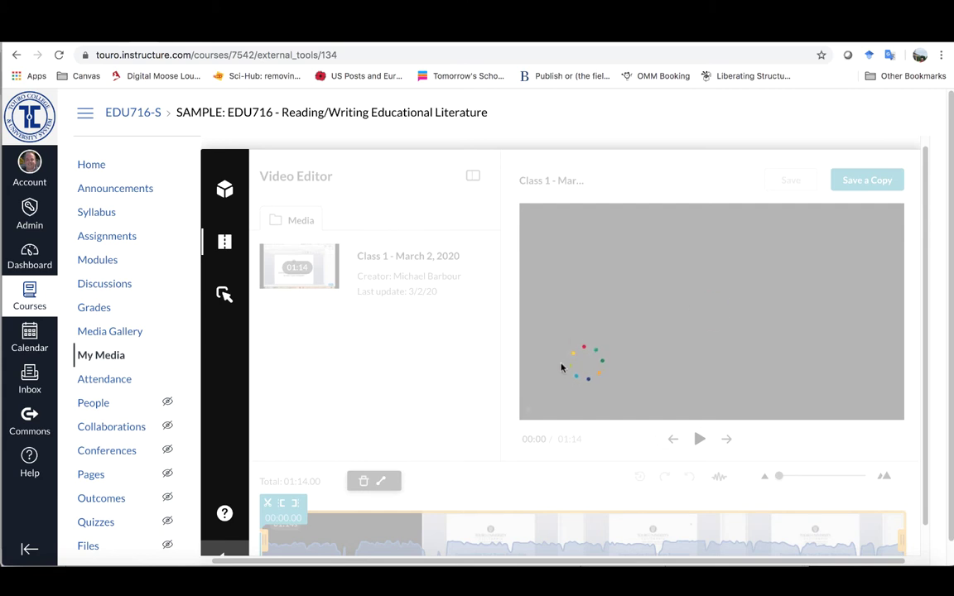
scroll(408, 362, down, 1)
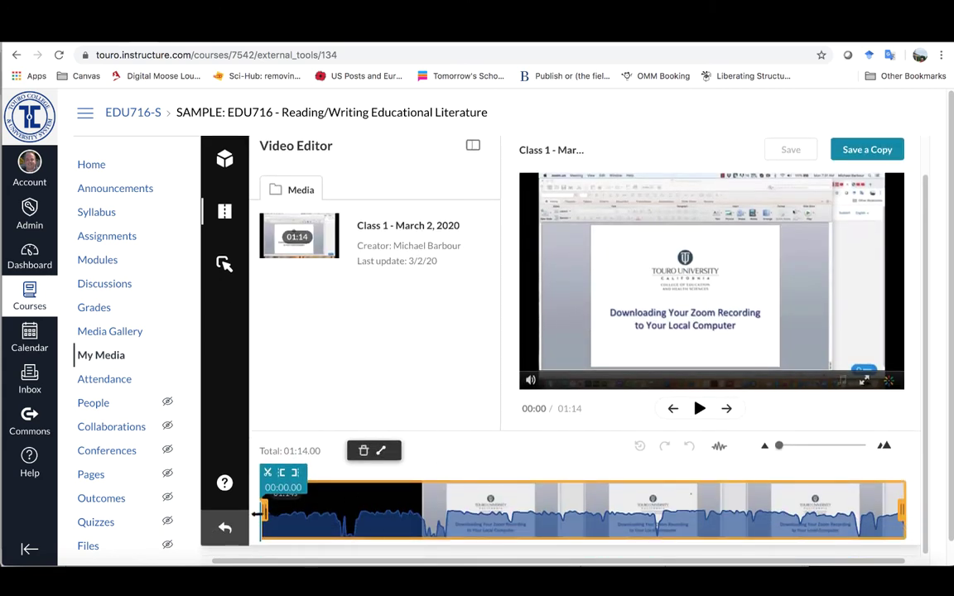
scroll(539, 505, up, 1)
scroll(489, 438, down, 1)
Trim the clip to start at 00:18.87 with a shortened end, totaling 00:50.80
drag(259, 514, 429, 510)
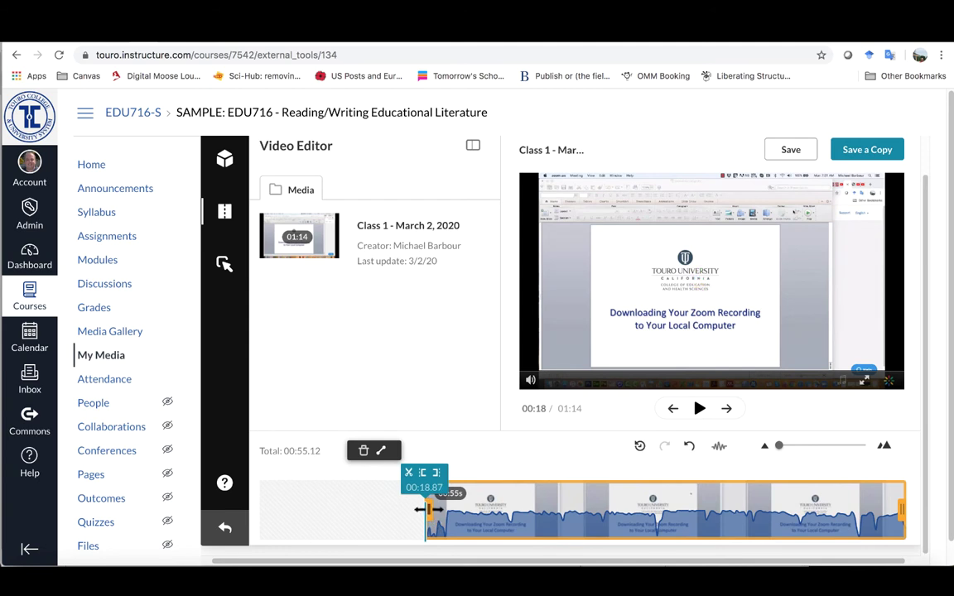
drag(902, 506, 861, 511)
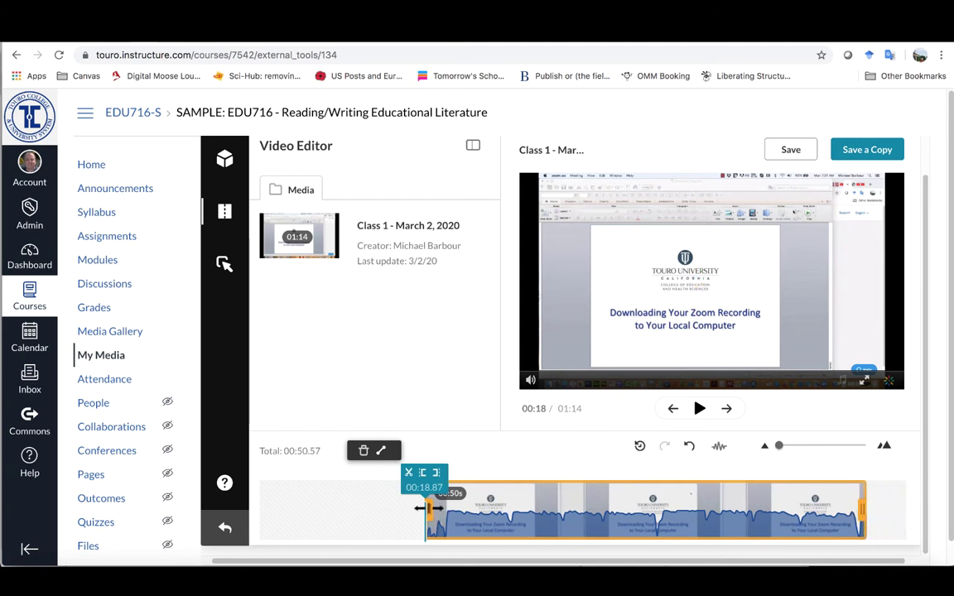
drag(428, 508, 375, 509)
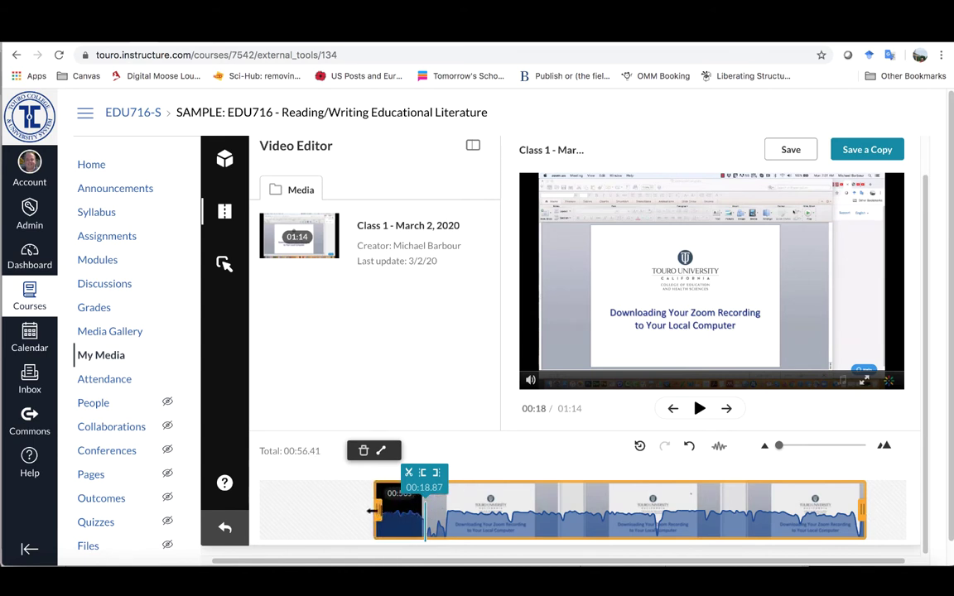
drag(371, 511, 418, 518)
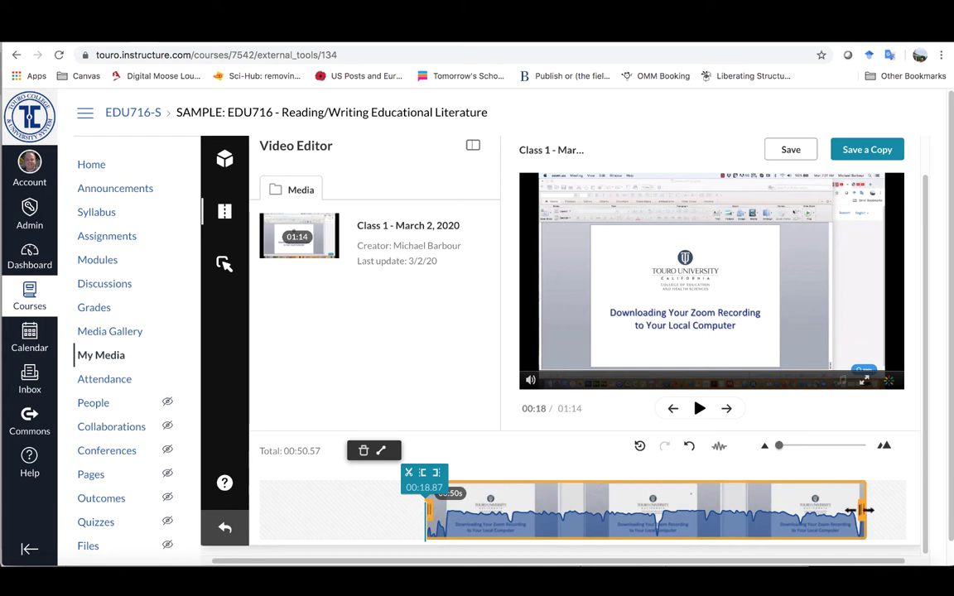
mouse_move(866, 510)
mouse_down()
mouse_move(905, 509)
mouse_move(867, 511)
mouse_up()
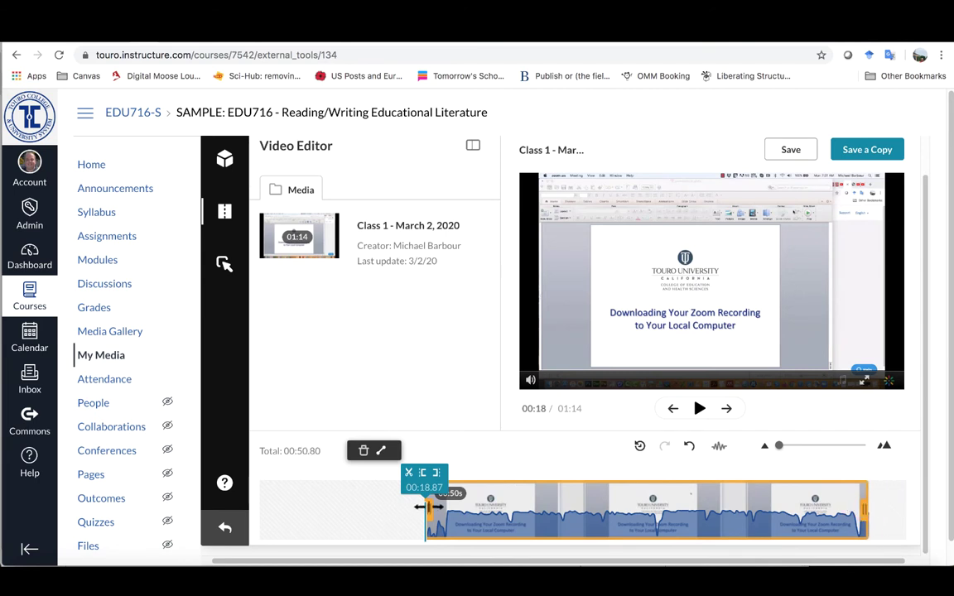
drag(426, 510, 346, 509)
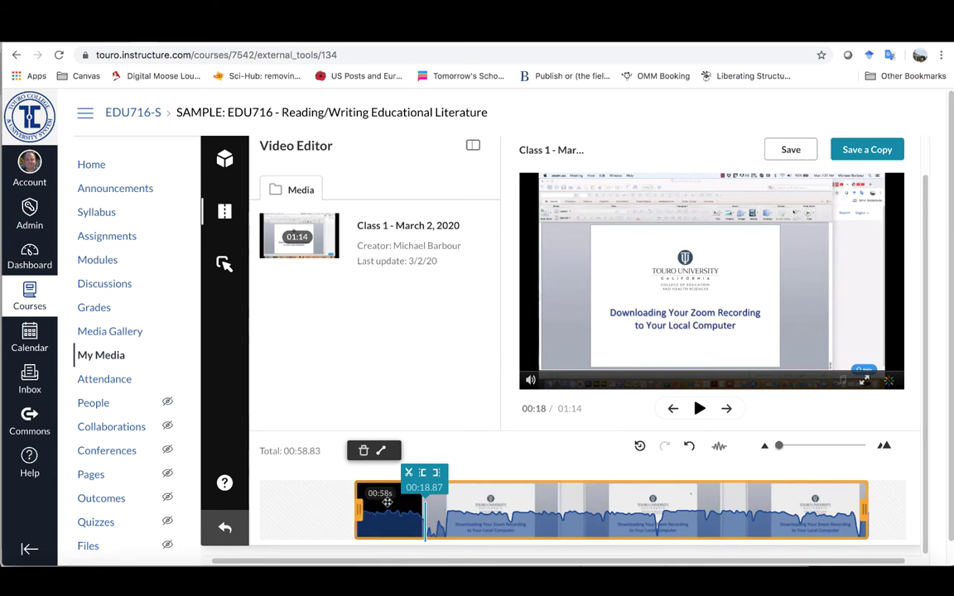
click(425, 473)
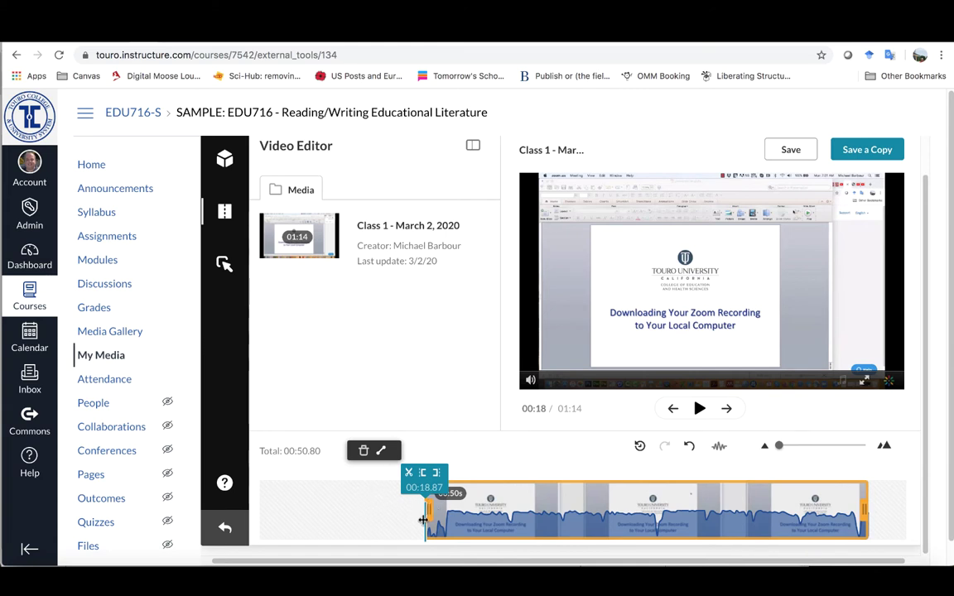
Split the clip at 00:39.28 and 00:45.57 to isolate the middle piece
drag(427, 508, 604, 531)
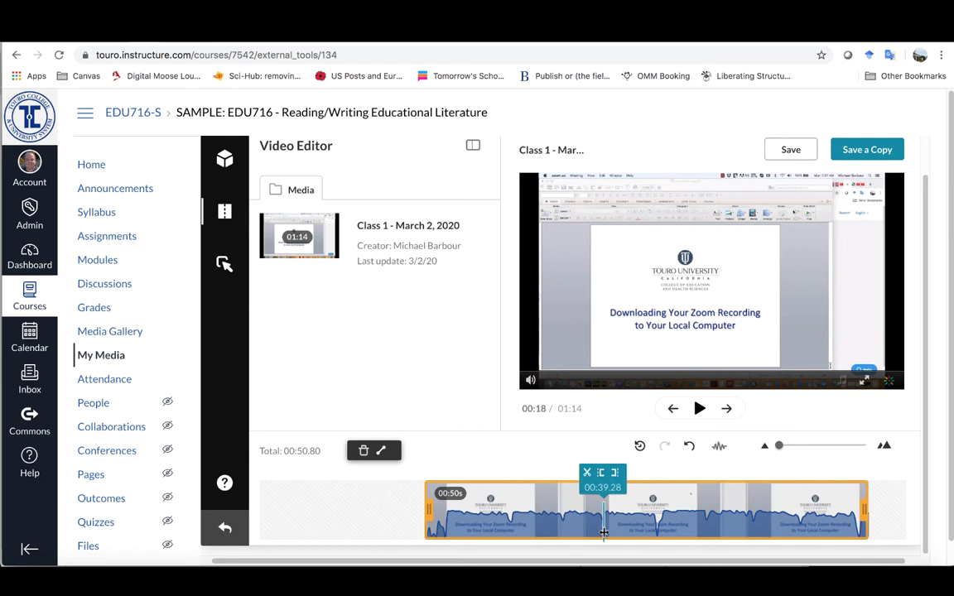
click(587, 473)
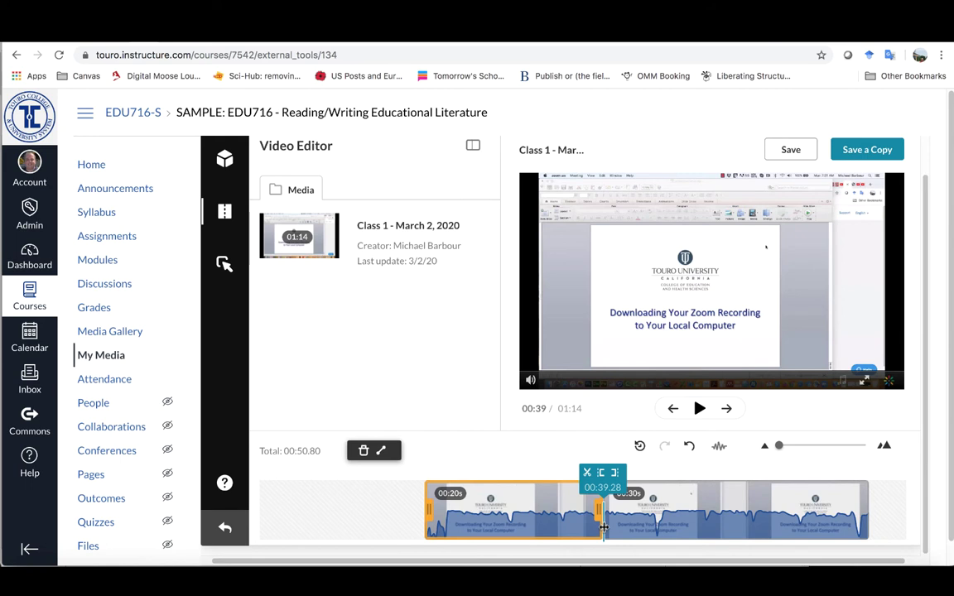
drag(603, 529, 660, 534)
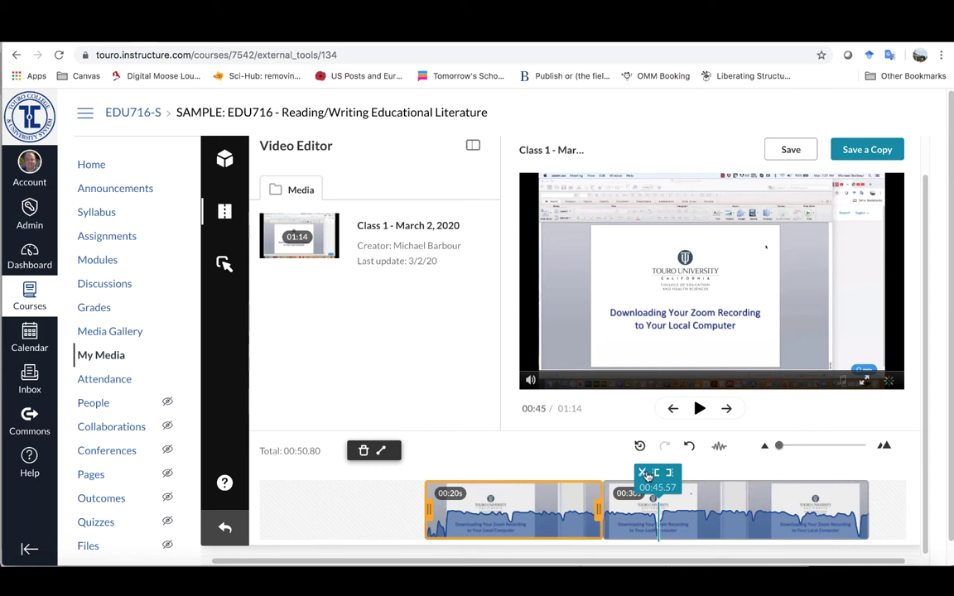
click(643, 474)
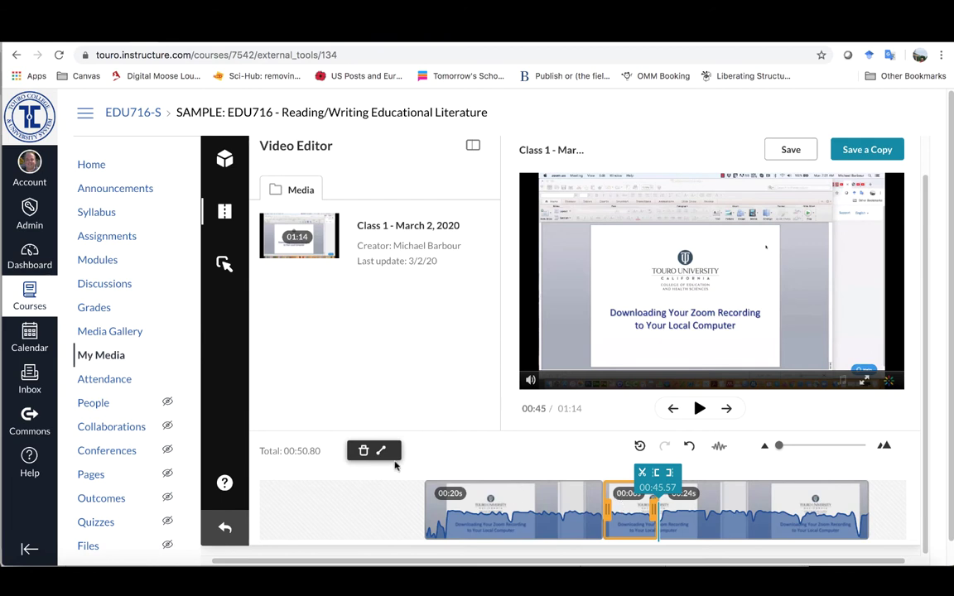
Delete the six-second middle piece and start the last clip slightly earlier, totaling 00:44.81
click(364, 451)
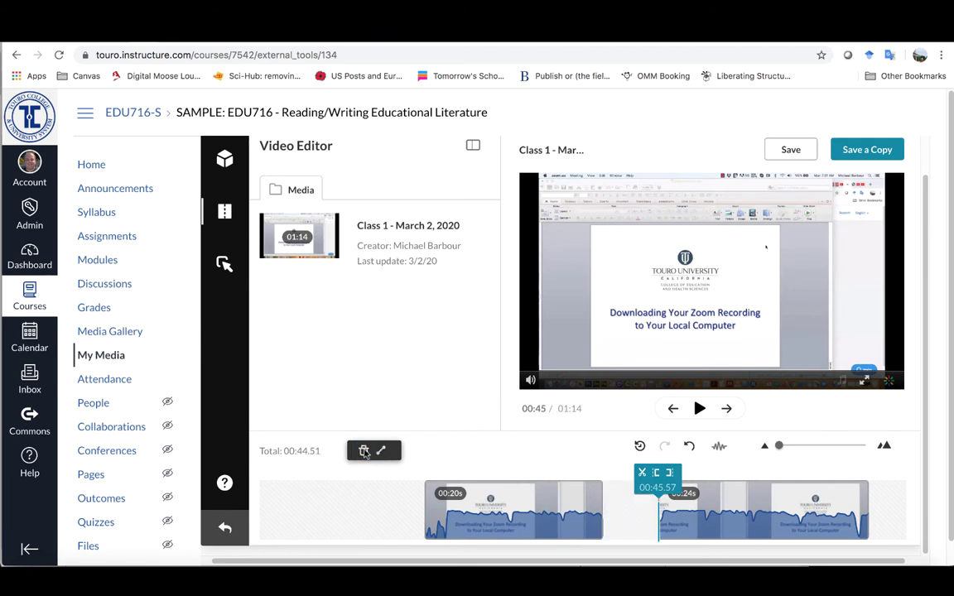
click(718, 513)
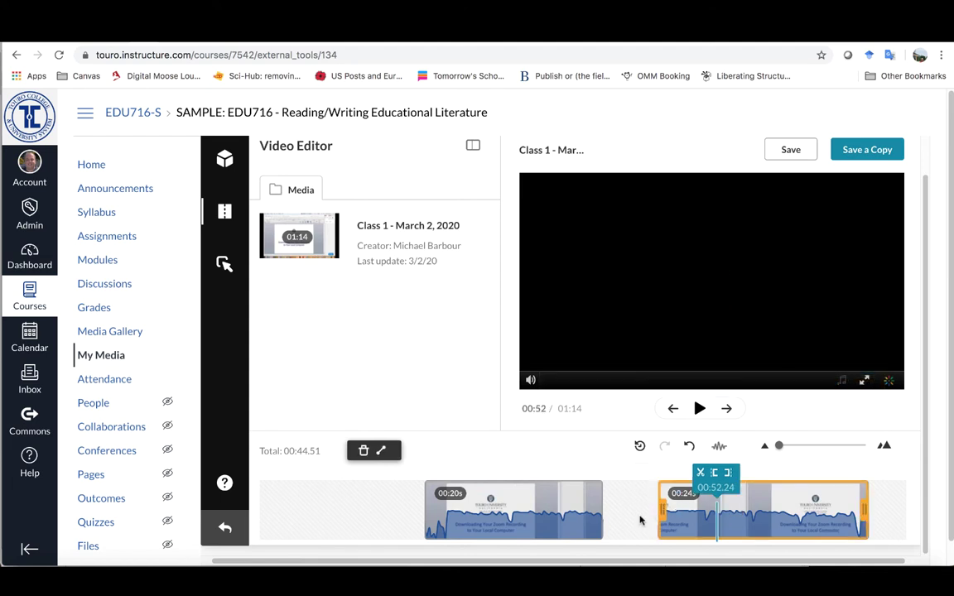
click(573, 509)
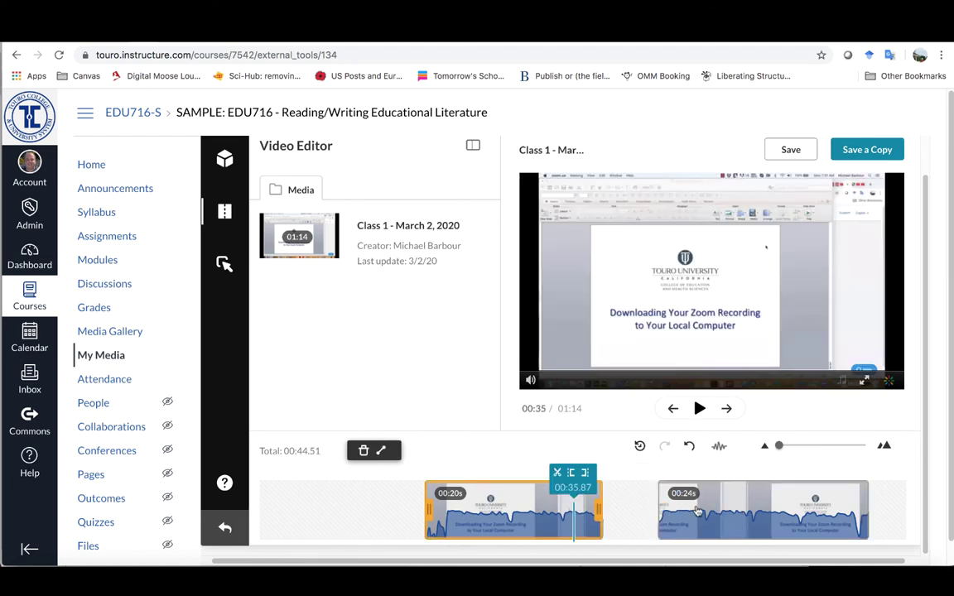
click(694, 511)
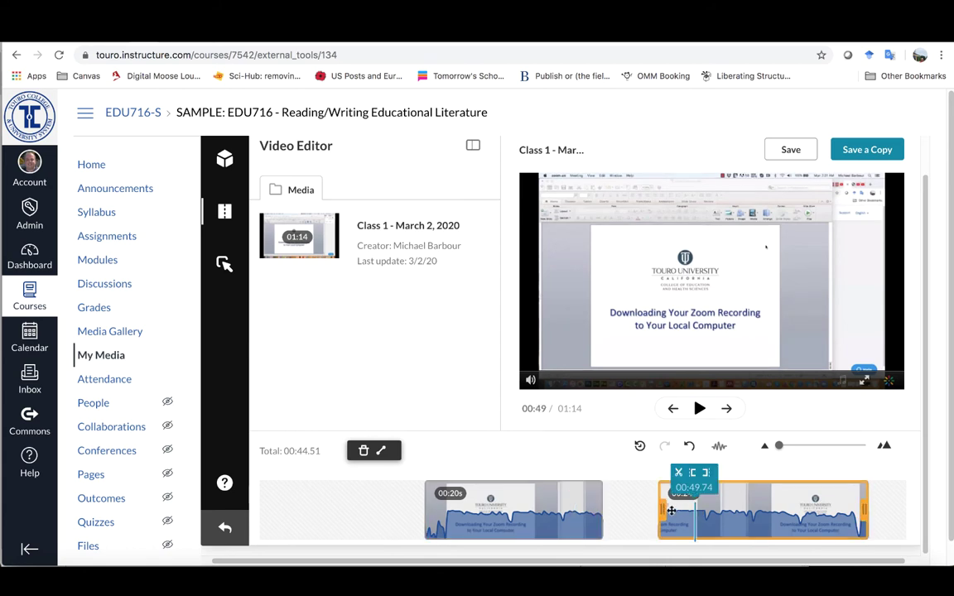
drag(670, 509, 650, 511)
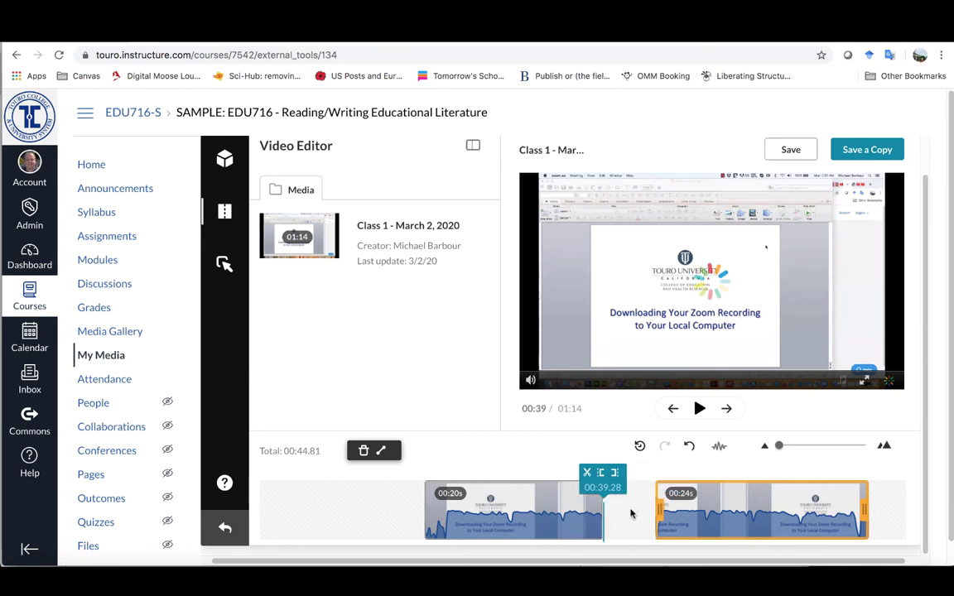
click(607, 485)
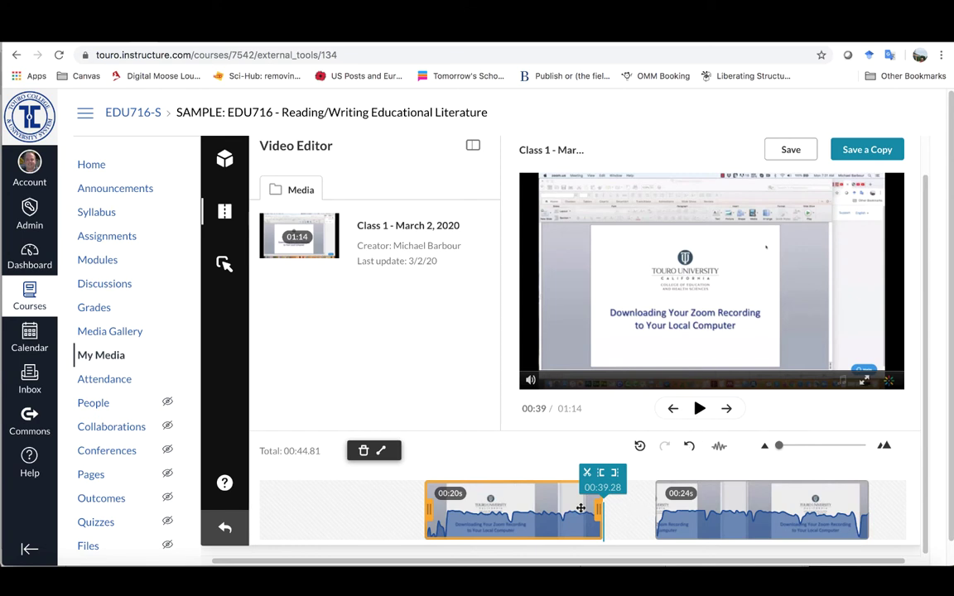
click(497, 482)
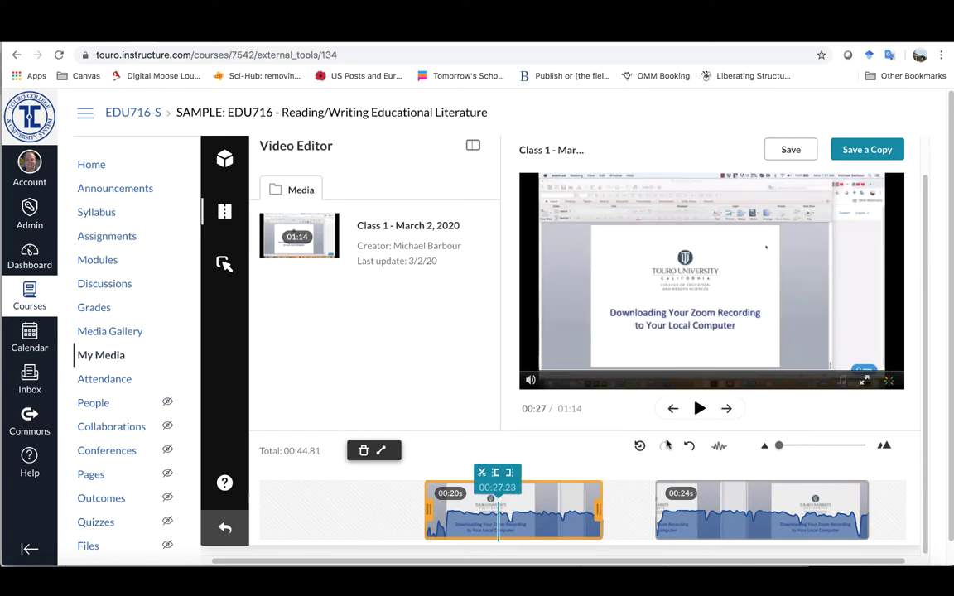
click(567, 478)
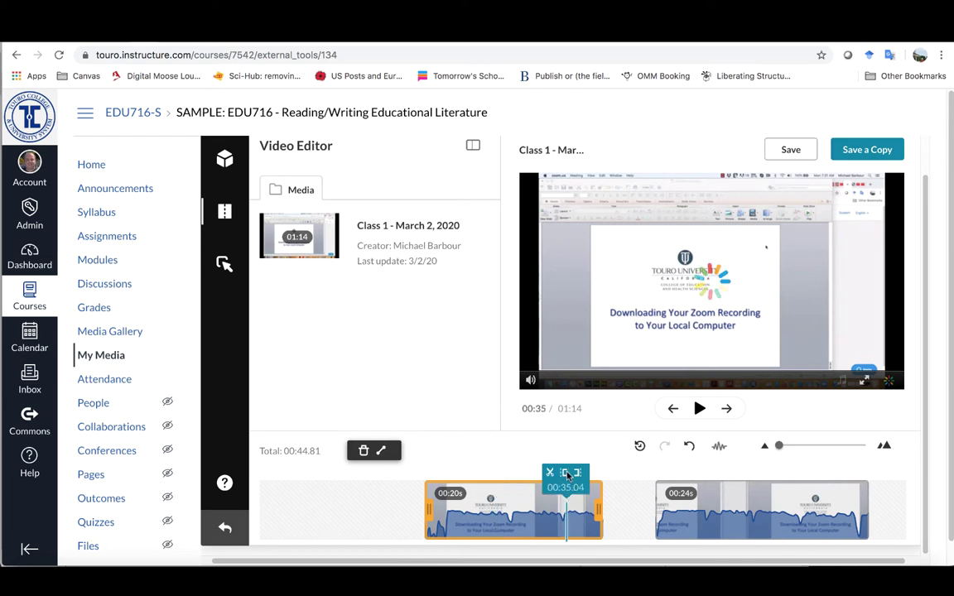
click(699, 408)
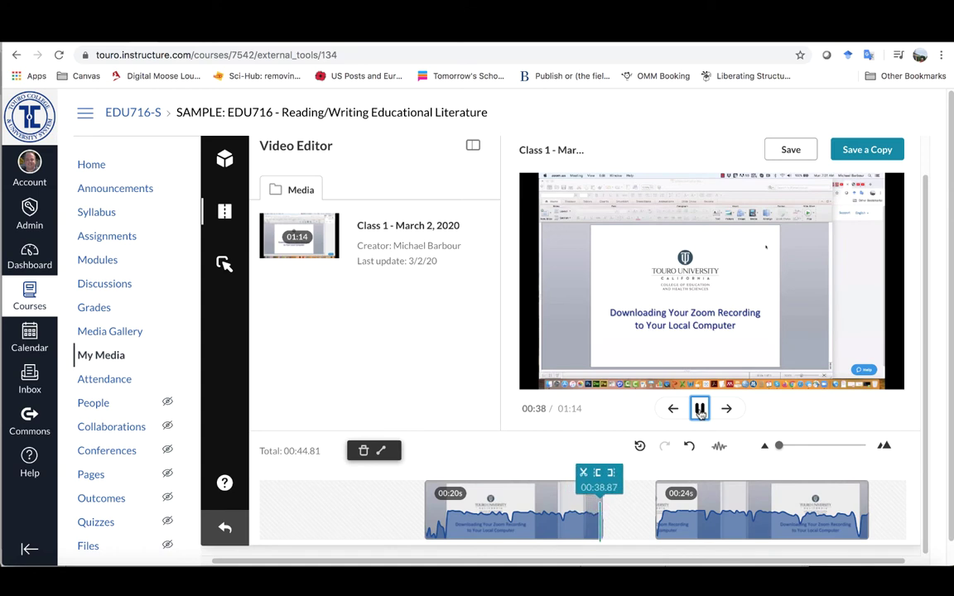
click(699, 408)
click(548, 489)
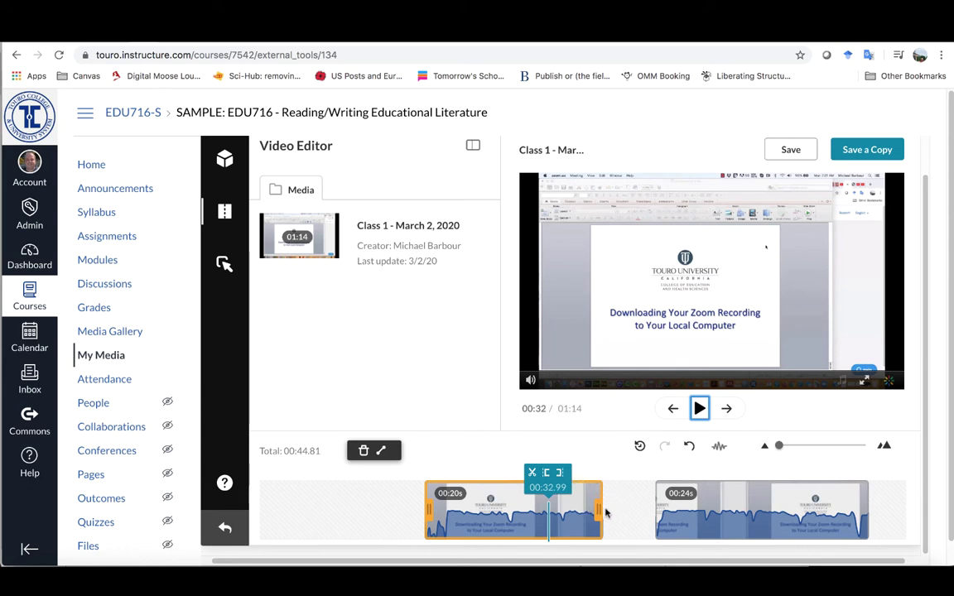
mouse_move(598, 510)
mouse_down()
mouse_move(637, 516)
mouse_move(608, 523)
mouse_up()
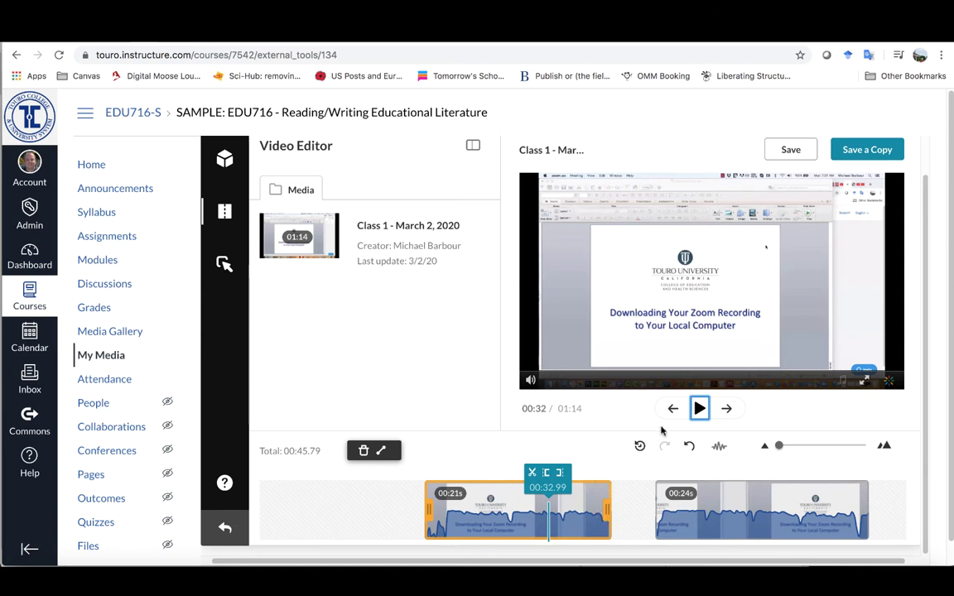
click(699, 408)
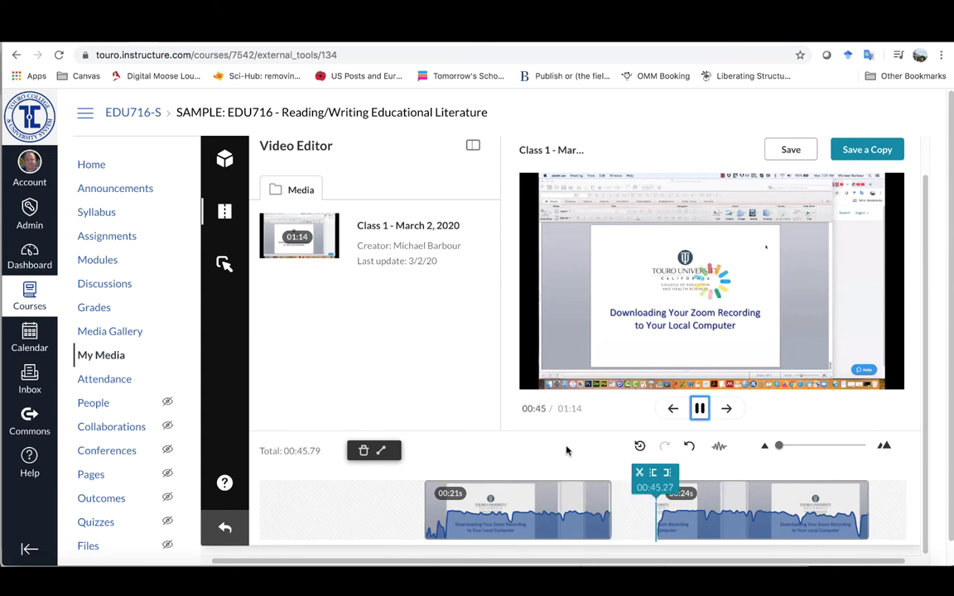
click(700, 408)
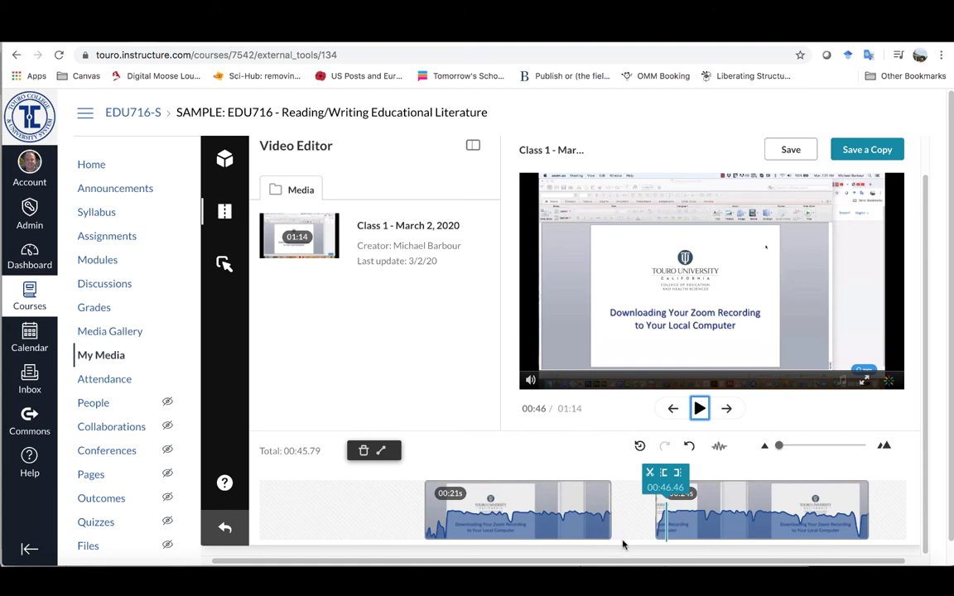
scroll(632, 563, right, 2)
scroll(634, 529, left, 2)
scroll(919, 381, down, 1)
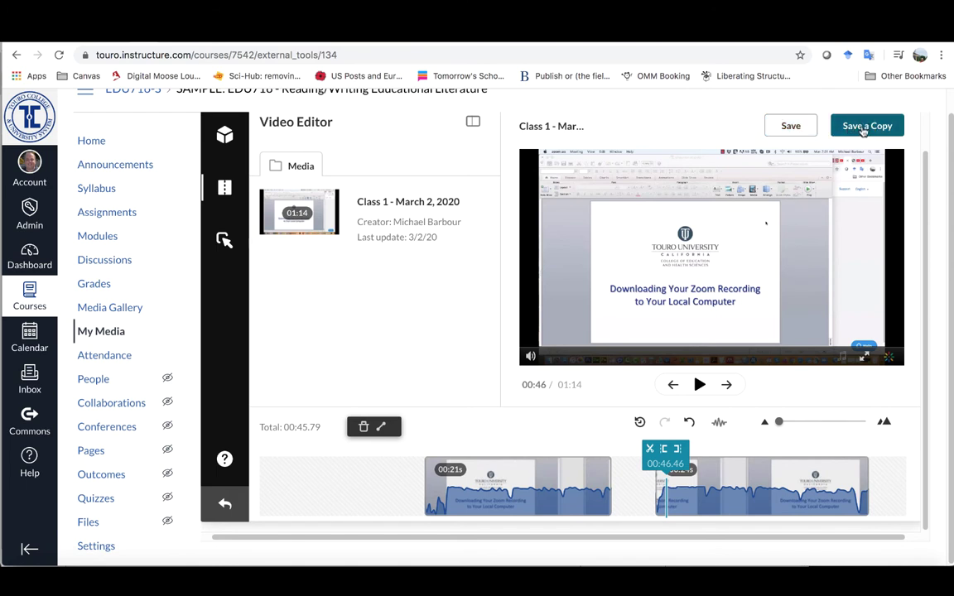
scroll(863, 130, up, 1)
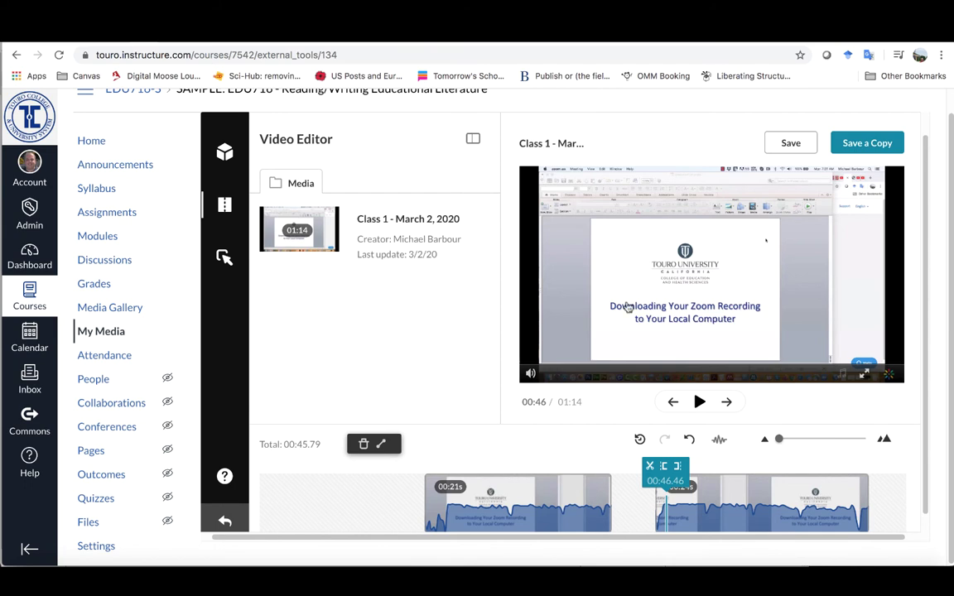
Save a copy titled 'Class 1 - March 2, 2020 (edited)', dropping the 'Clip of' prefix
click(867, 144)
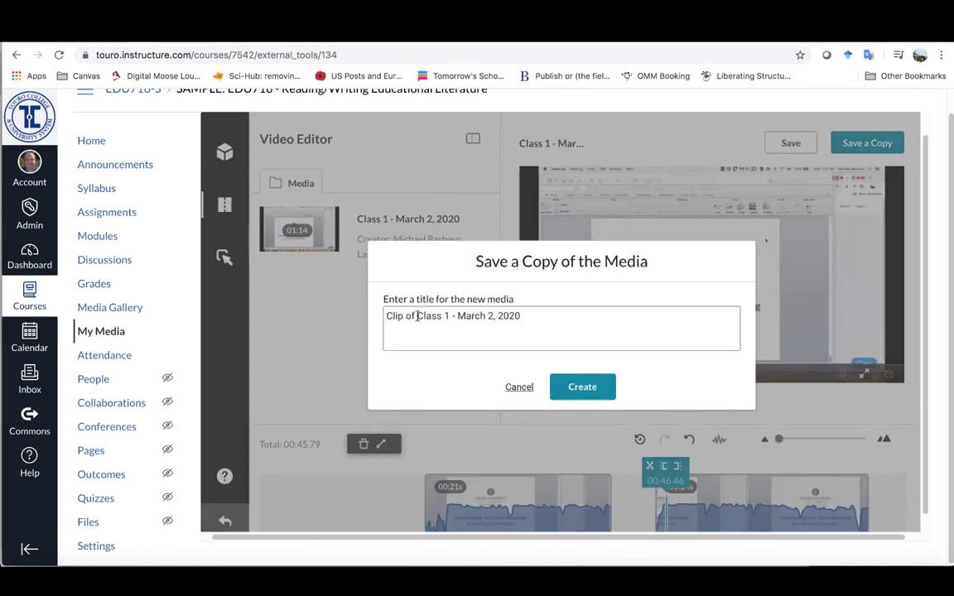
drag(415, 316, 372, 319)
key(BackSpace)
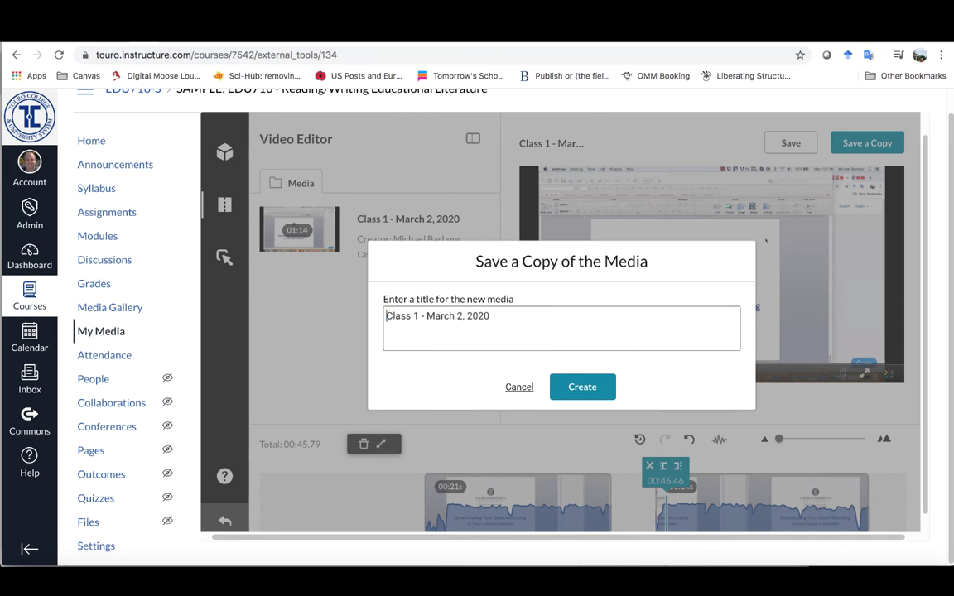
click(513, 321)
text((edited))
drag(495, 317, 523, 319)
text(topic A)
drag(496, 317, 527, 317)
key(BackSpace)
text(edited)
click(583, 389)
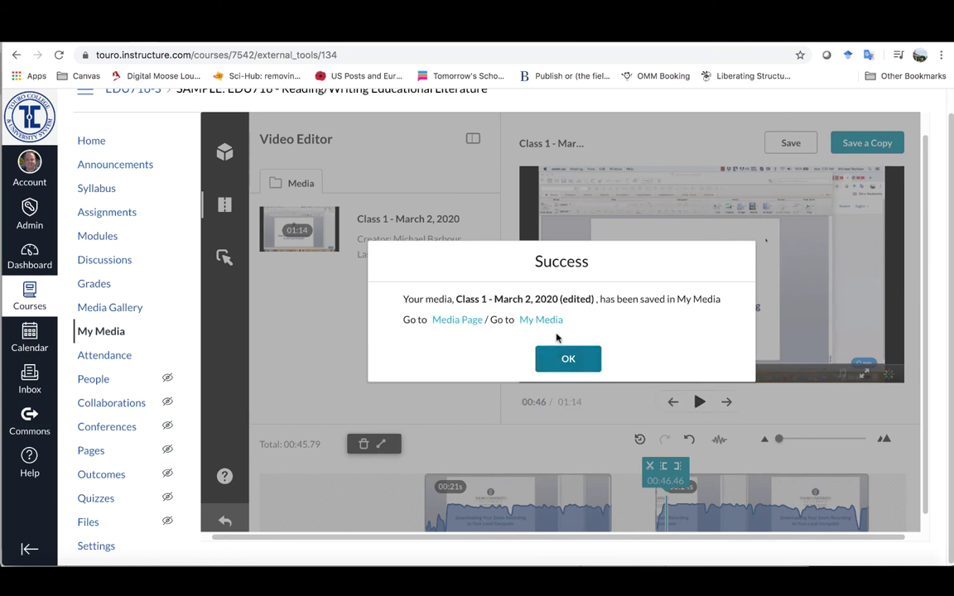
Go to My Media to find the private 'Class 1 - March 2, 2020 (edited)' copy
click(547, 322)
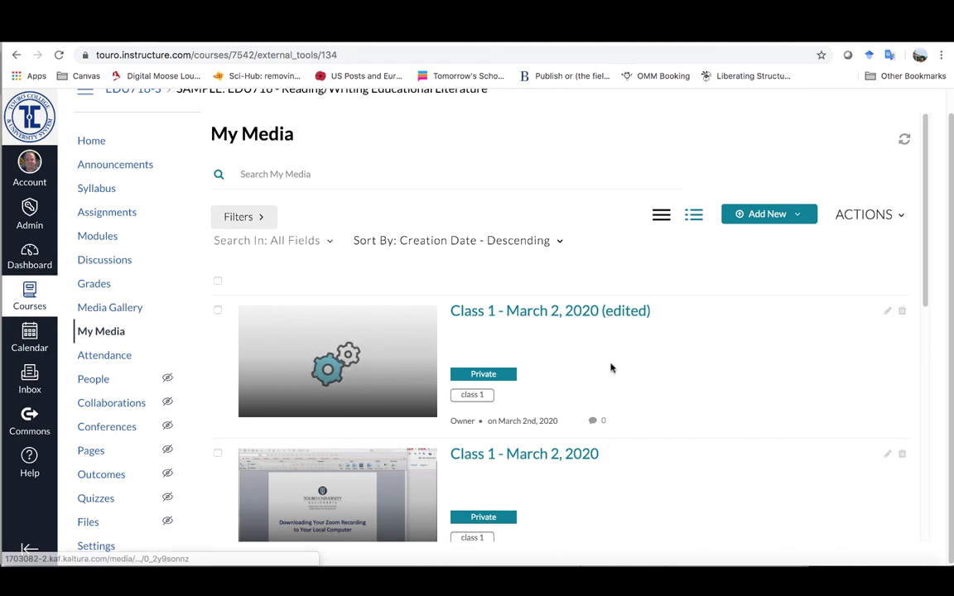
scroll(610, 368, down, 2)
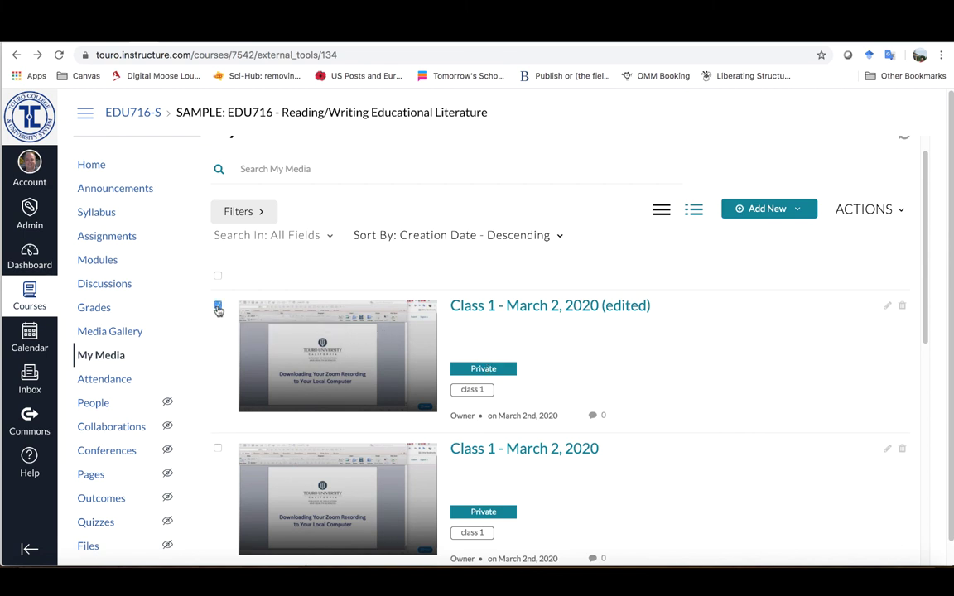
Check the edited Class 1 copy and view its bulk actions without choosing one
click(217, 306)
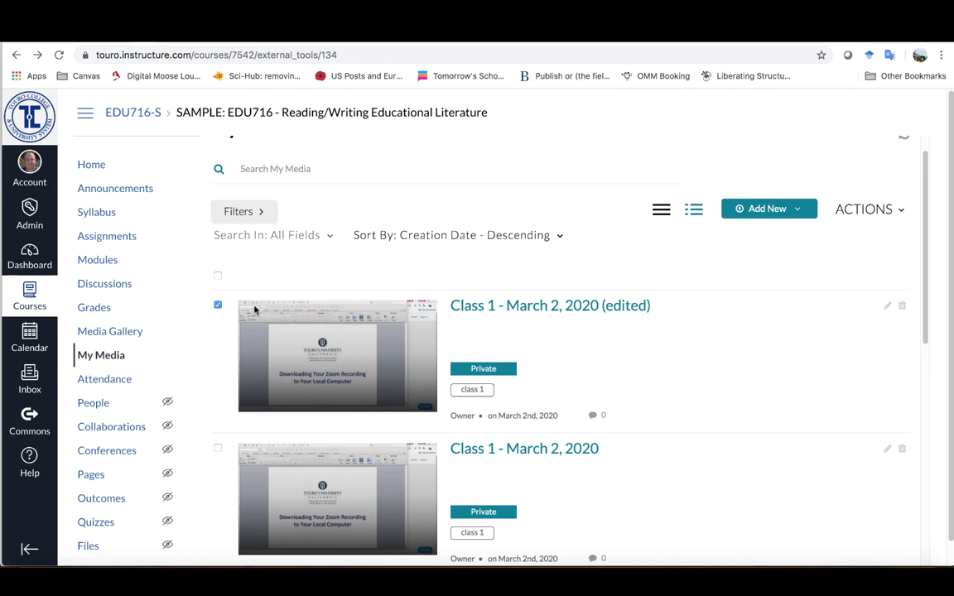
click(900, 211)
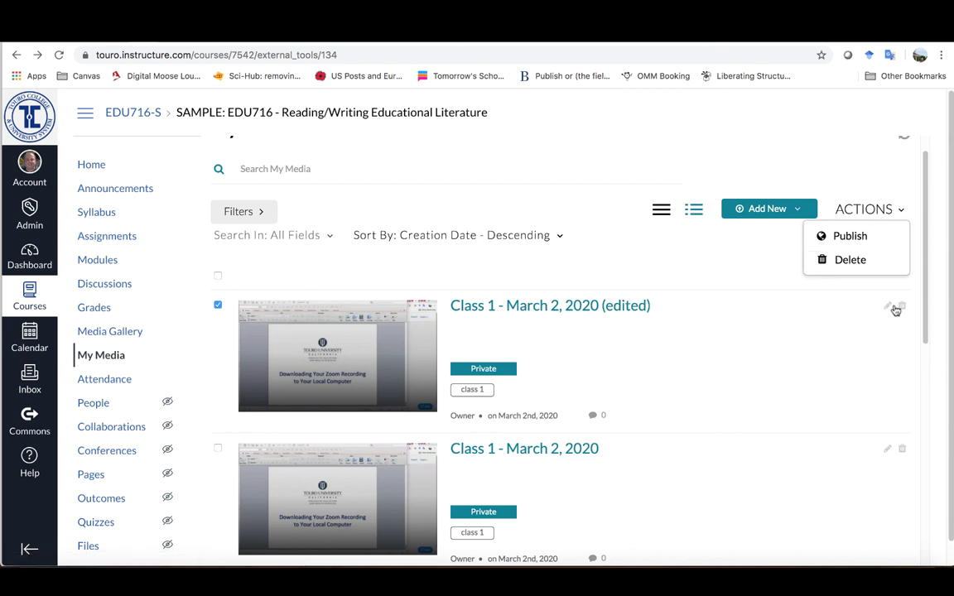
click(846, 319)
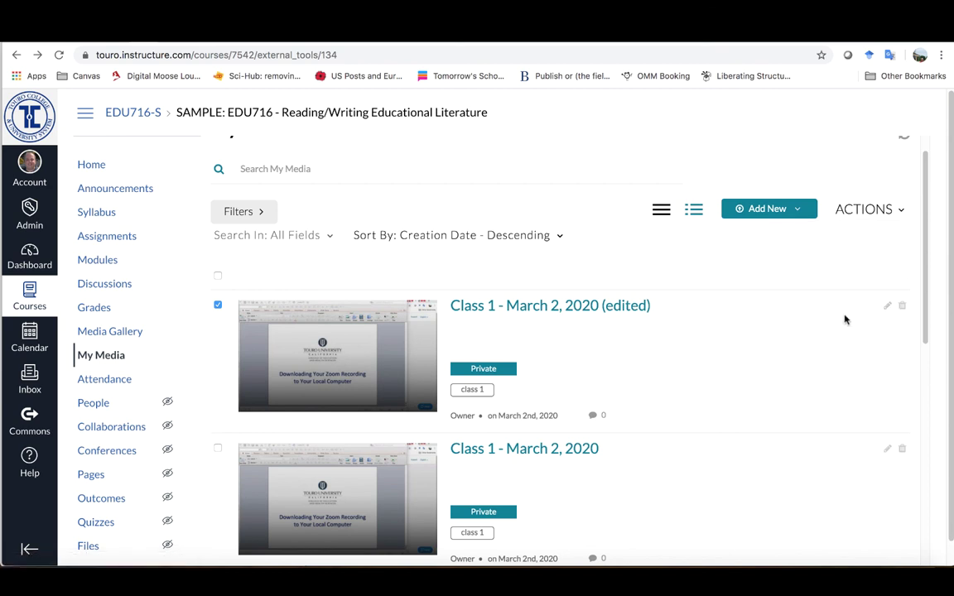
Open the edited copy's edit settings and go to its media page
click(887, 309)
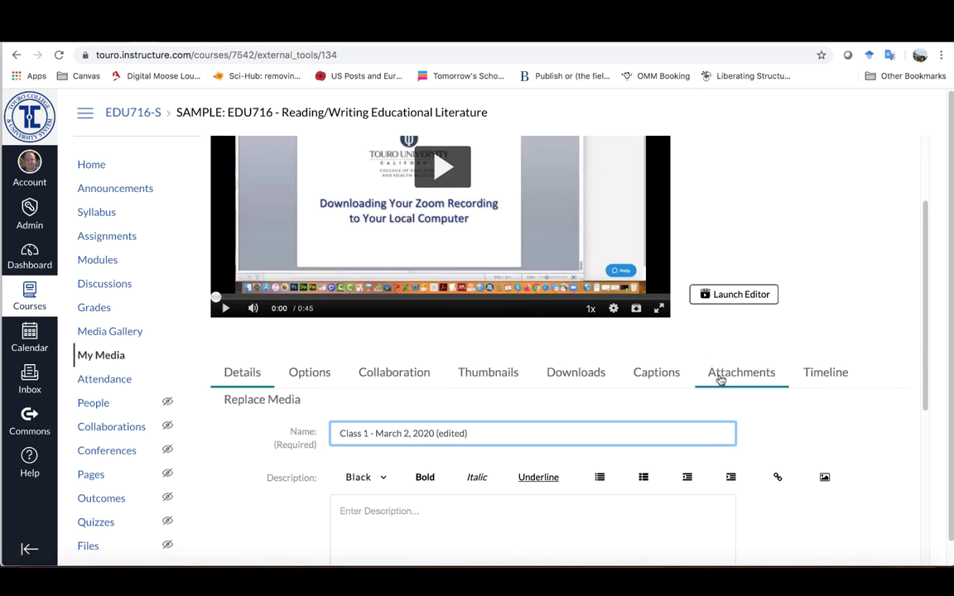
scroll(474, 473, down, 3)
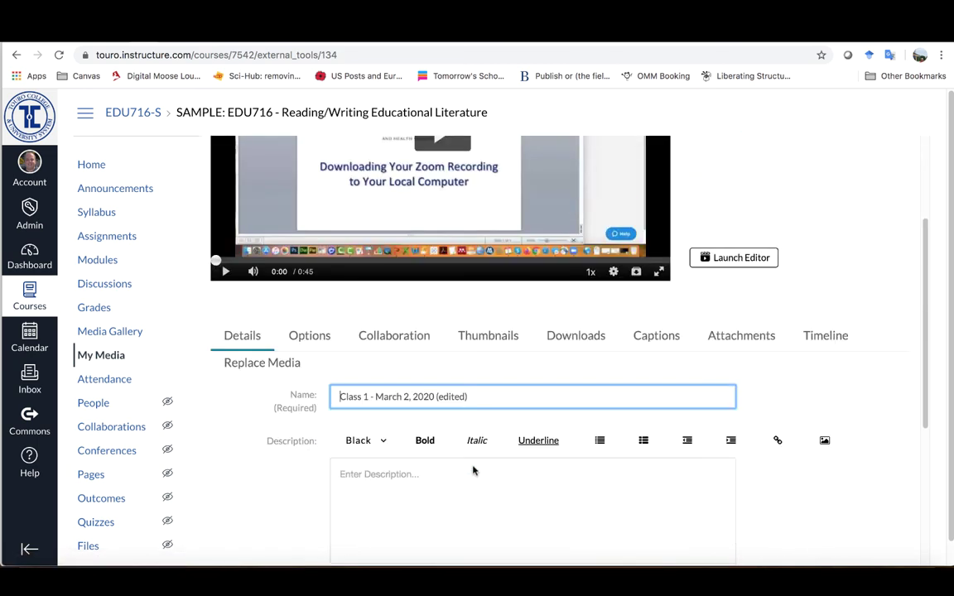
scroll(473, 465, down, 2)
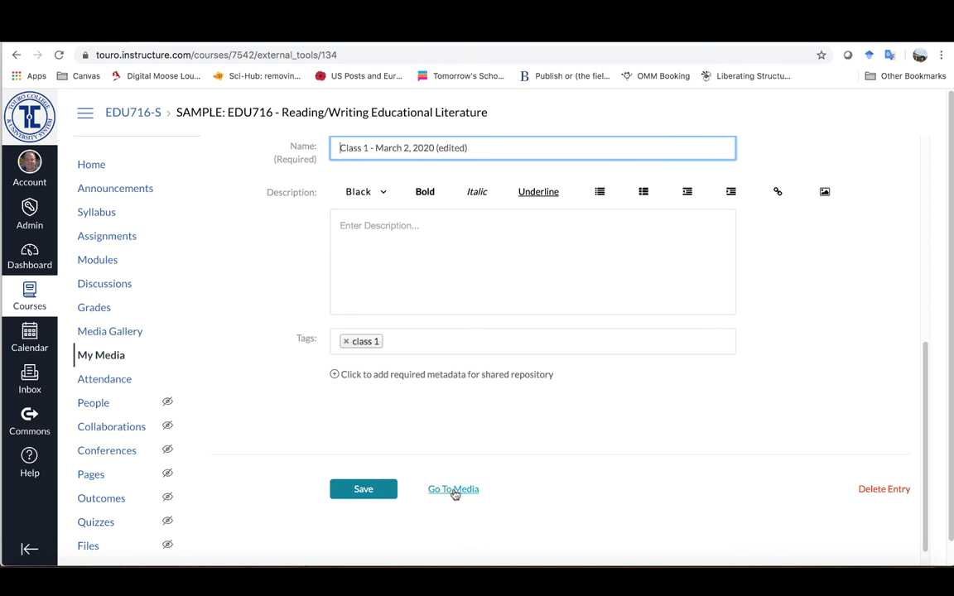
click(453, 489)
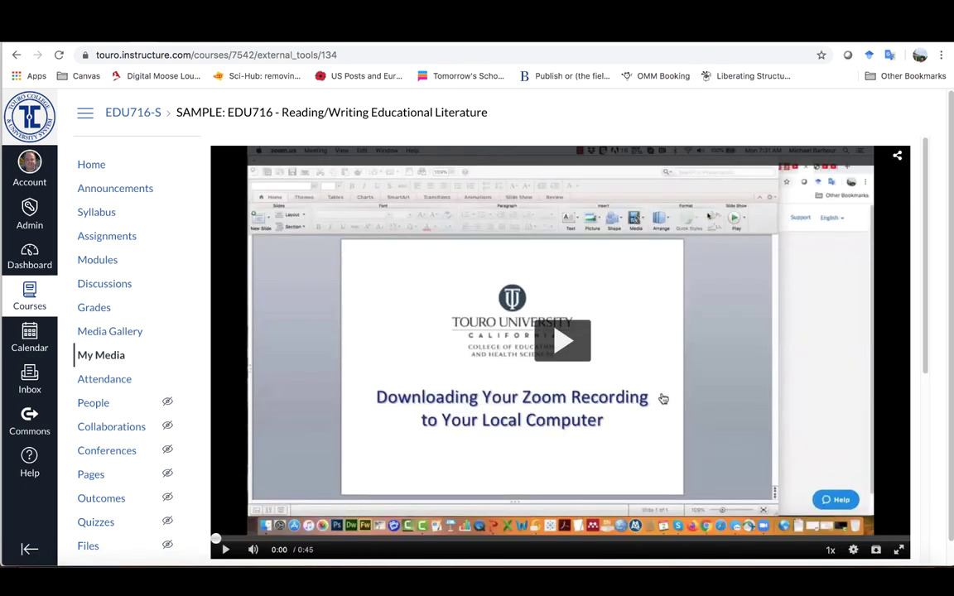
scroll(659, 392, down, 4)
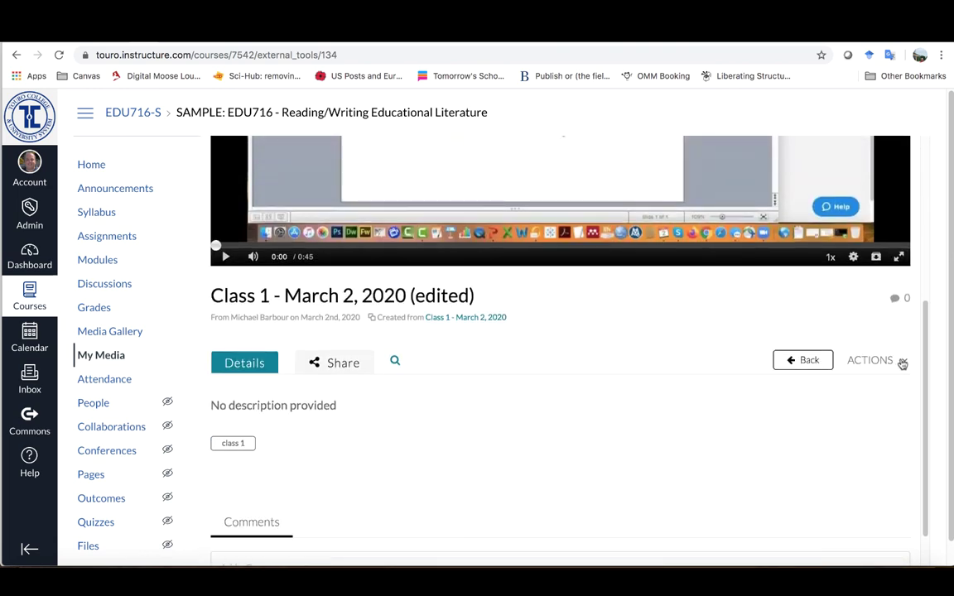
Set the video to Published in the SAMPLE: EDU716 course gallery and save
click(904, 363)
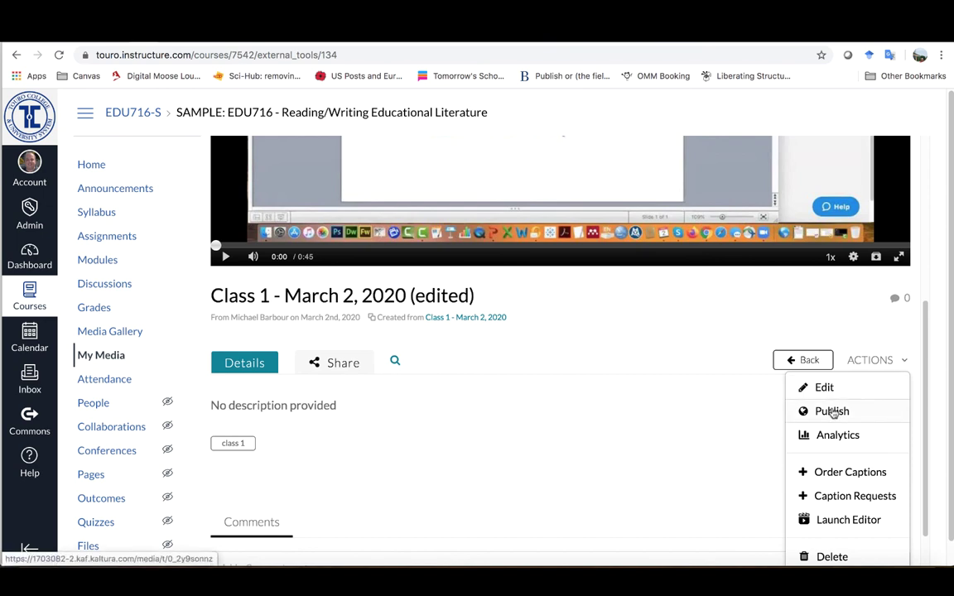
click(833, 413)
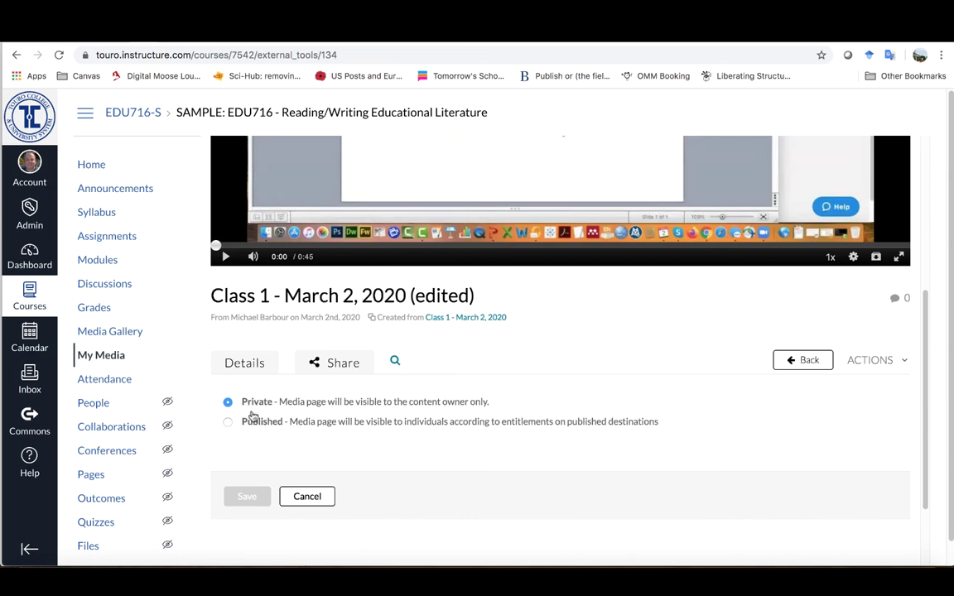
click(226, 423)
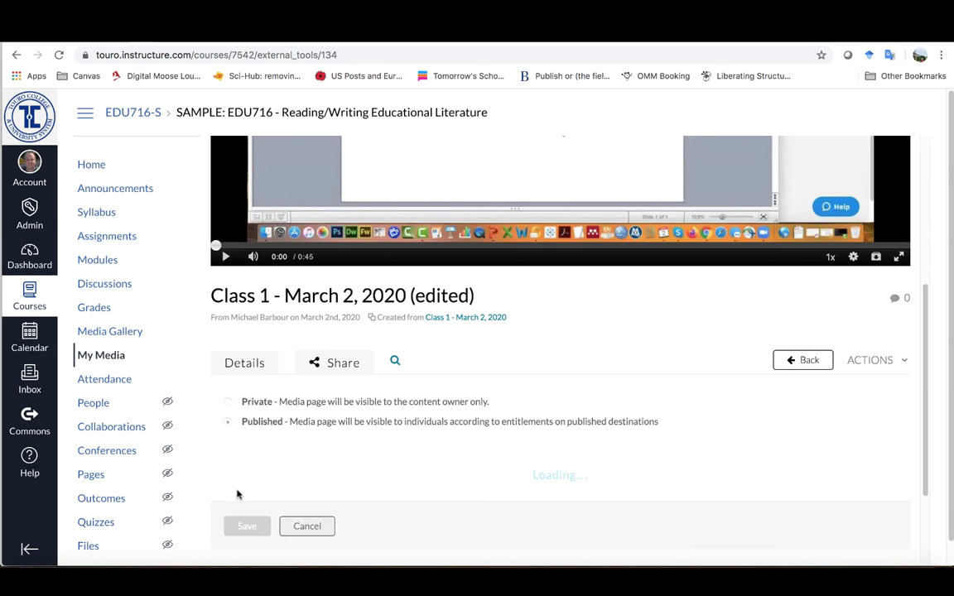
scroll(341, 499, down, 4)
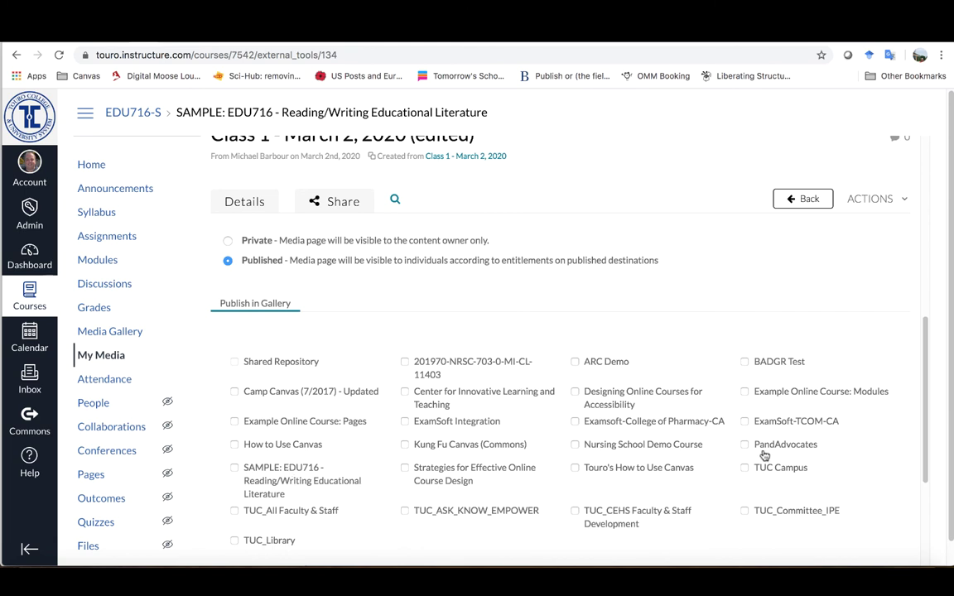
scroll(656, 425, down, 1)
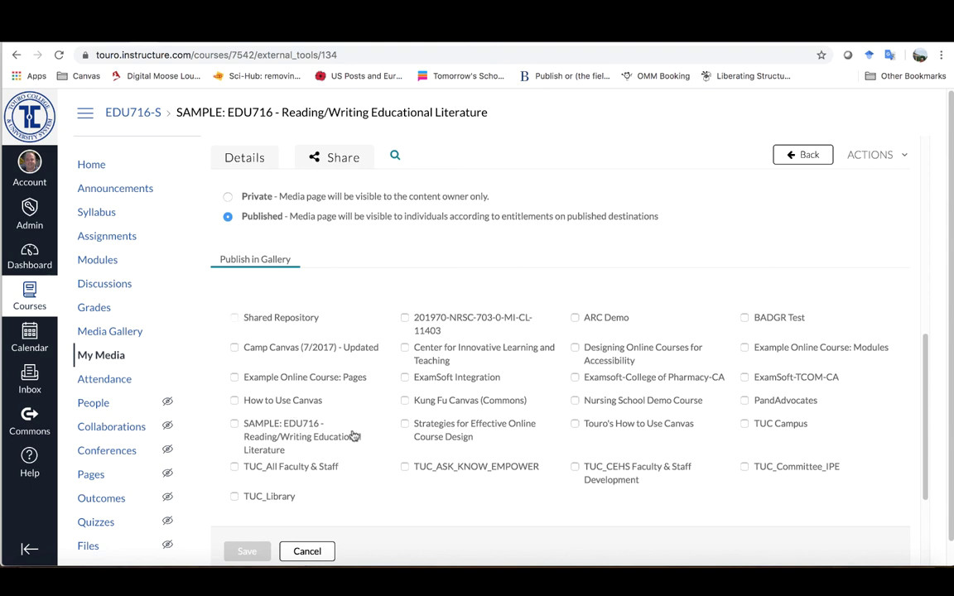
click(235, 424)
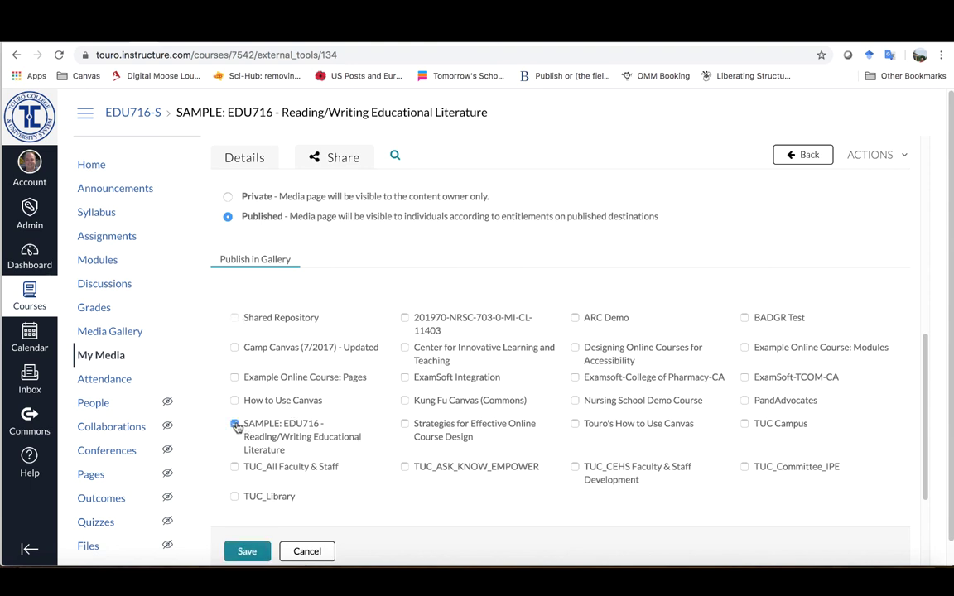
click(244, 552)
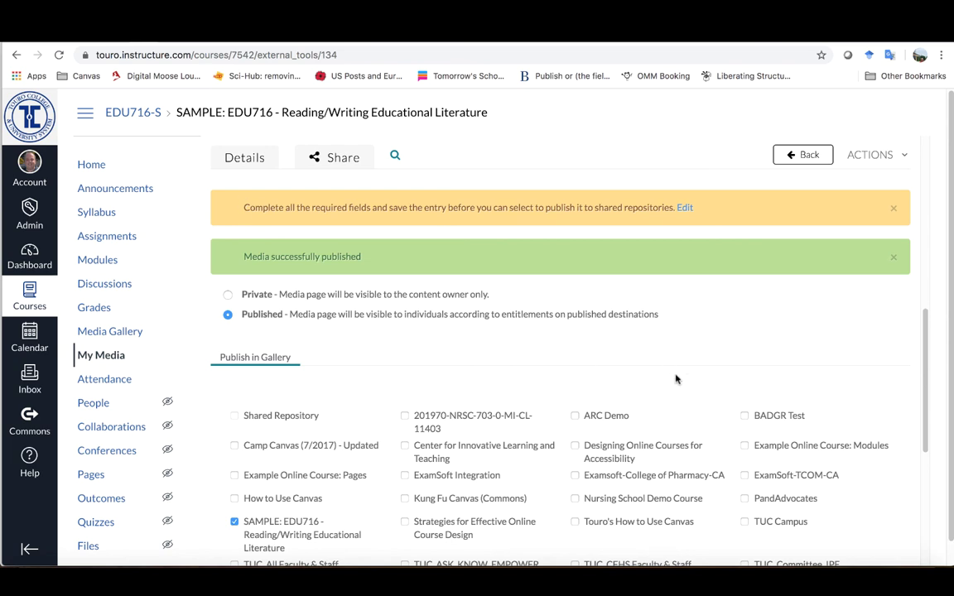
Return to the My Media list from the Canvas course navigation
click(82, 355)
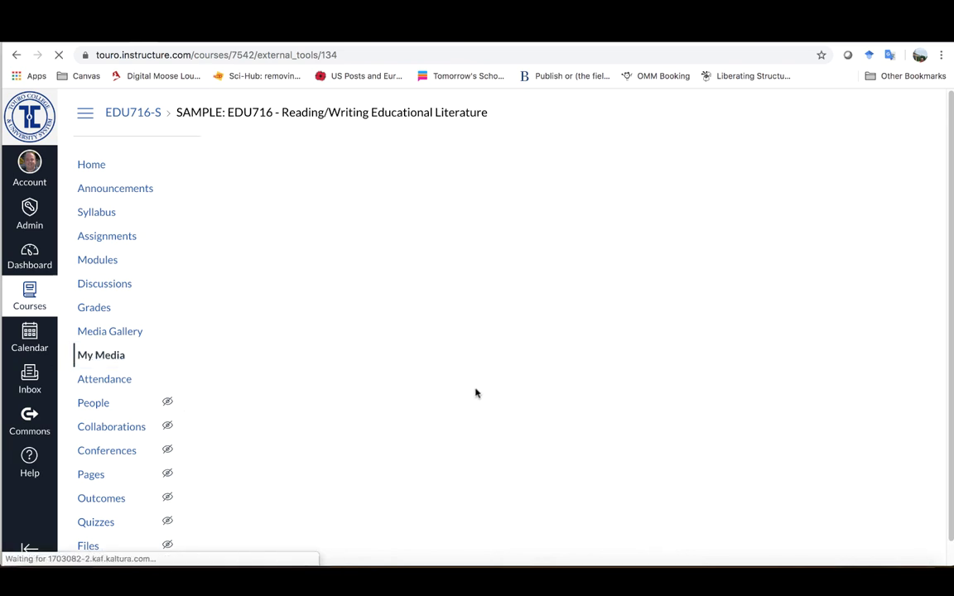